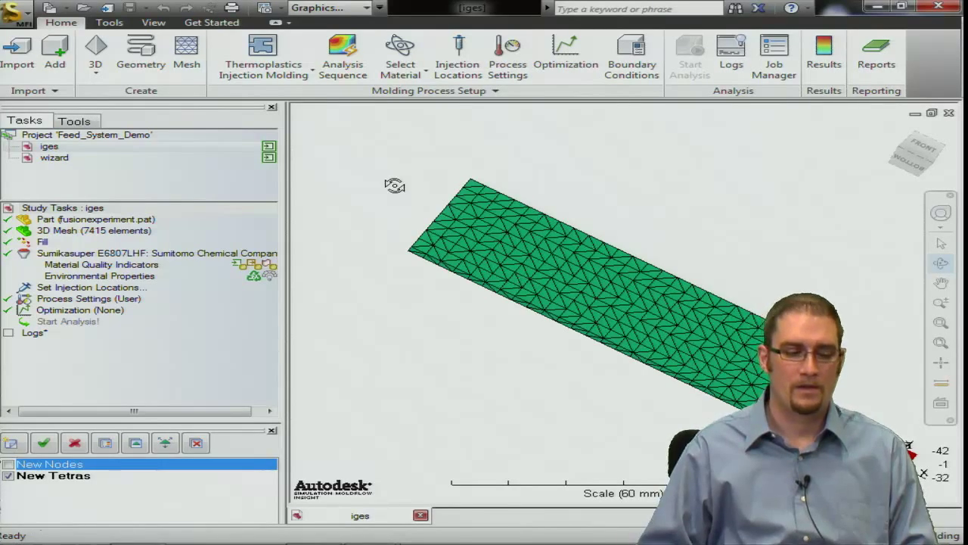
Step: Add the runner.igs model from the Feed_System folder to the iges study
{"action": "left_click", "coordinate": [53, 51]}
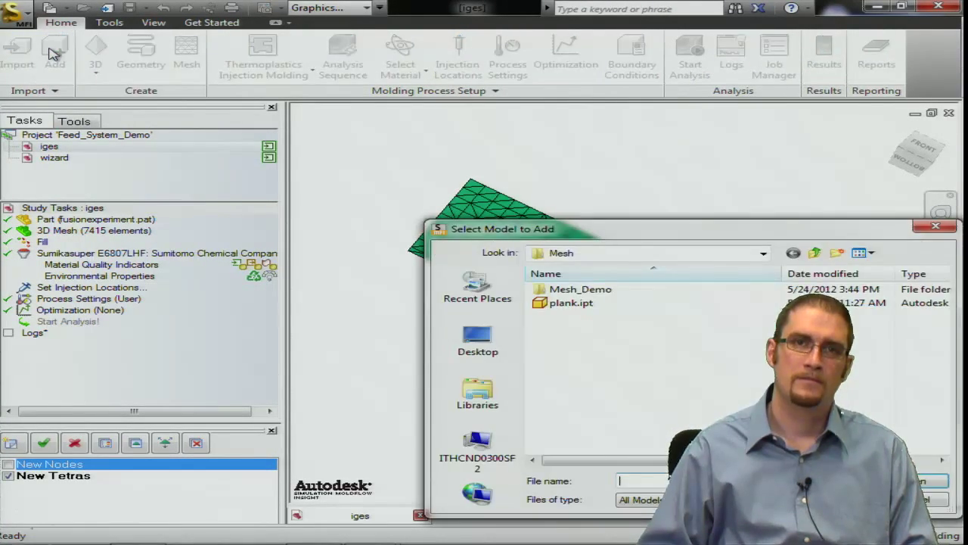
{"action": "left_click", "coordinate": [563, 253]}
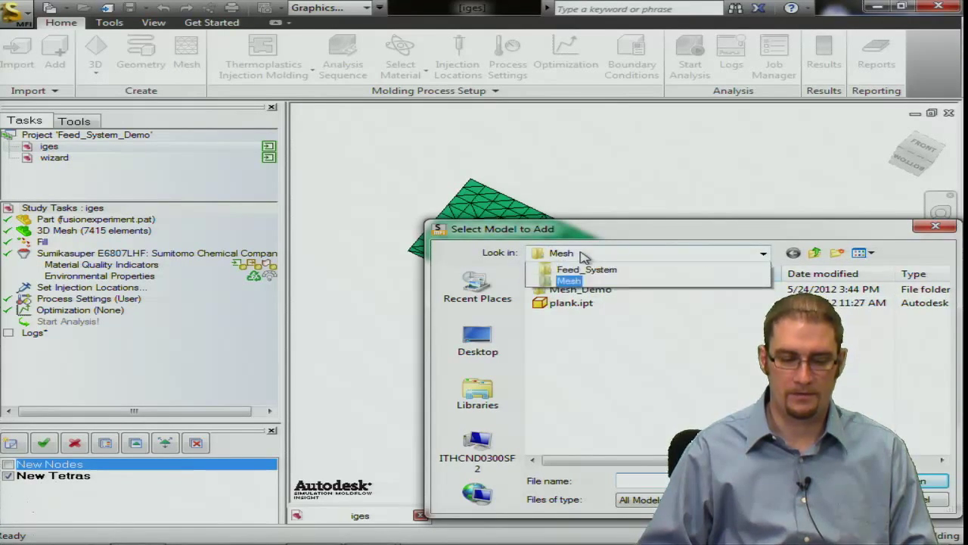
{"action": "left_click", "coordinate": [589, 381]}
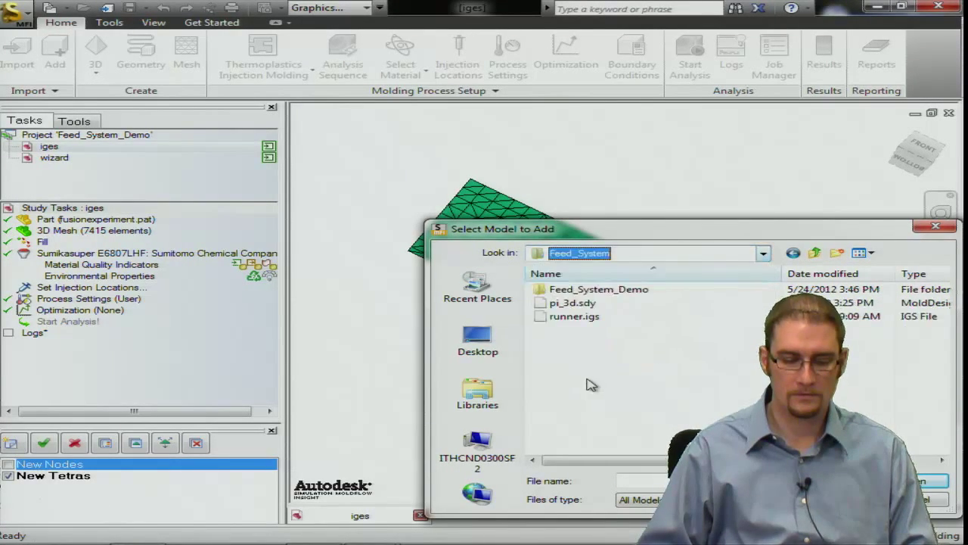
{"action": "left_click", "coordinate": [569, 318]}
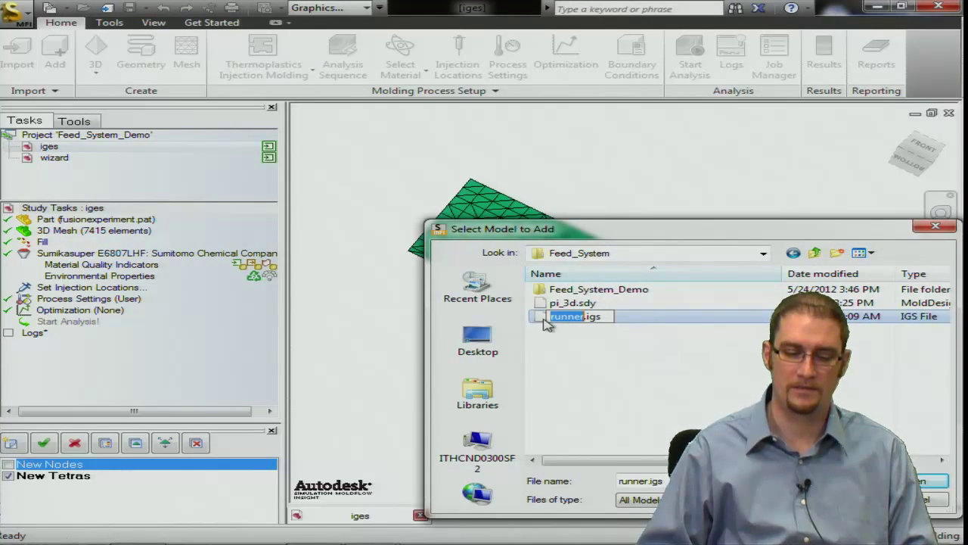
{"action": "double_click", "coordinate": [548, 323]}
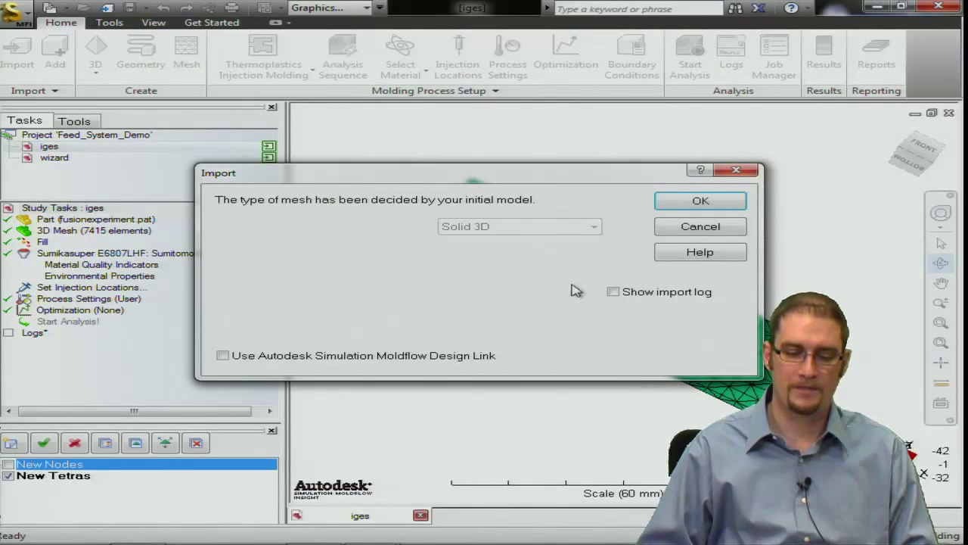
{"action": "left_click", "coordinate": [693, 203]}
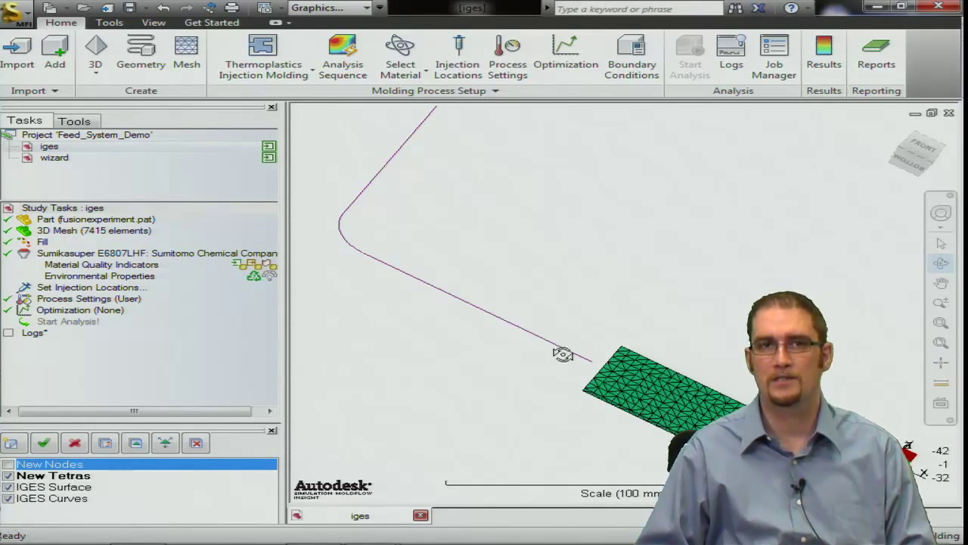
Step: Change the property type of all the imported runner curves to Cold runner
{"action": "mouse_move", "coordinate": [493, 335]}
{"action": "left_mouse_down"}
{"action": "mouse_move", "coordinate": [491, 361]}
{"action": "mouse_move", "coordinate": [471, 331]}
{"action": "mouse_move", "coordinate": [479, 300]}
{"action": "mouse_move", "coordinate": [490, 313]}
{"action": "mouse_move", "coordinate": [481, 333]}
{"action": "left_mouse_up"}
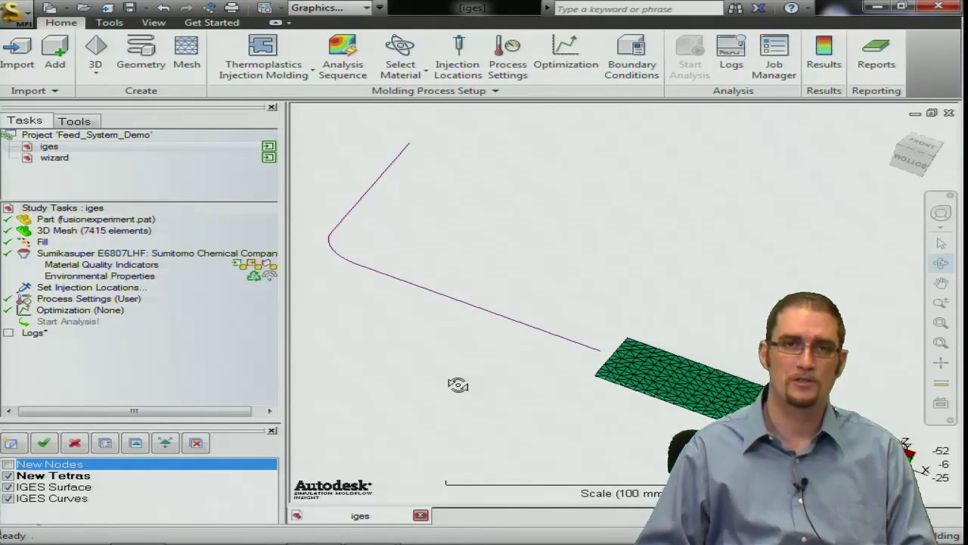
{"action": "left_click_drag", "start_coordinate": [627, 340], "coordinate": [683, 384]}
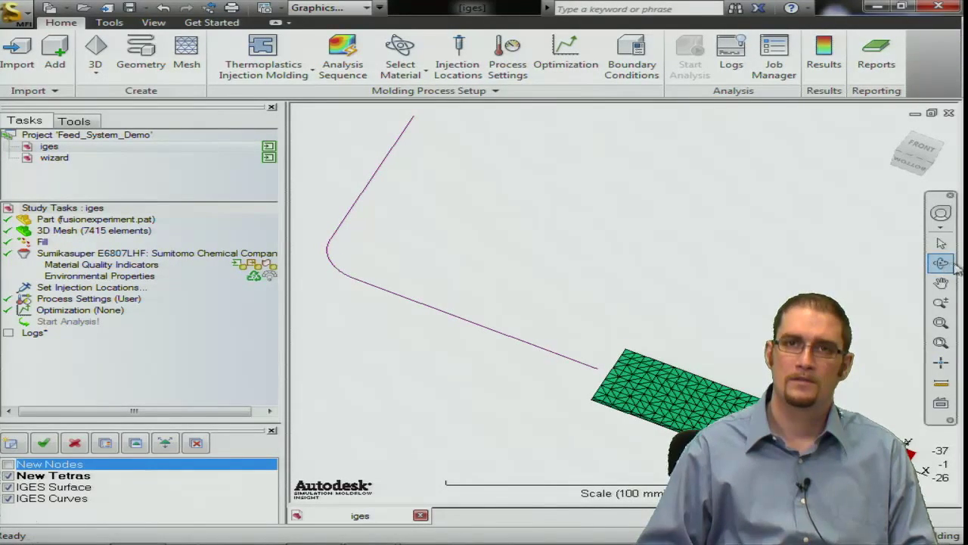
{"action": "left_click", "coordinate": [941, 242]}
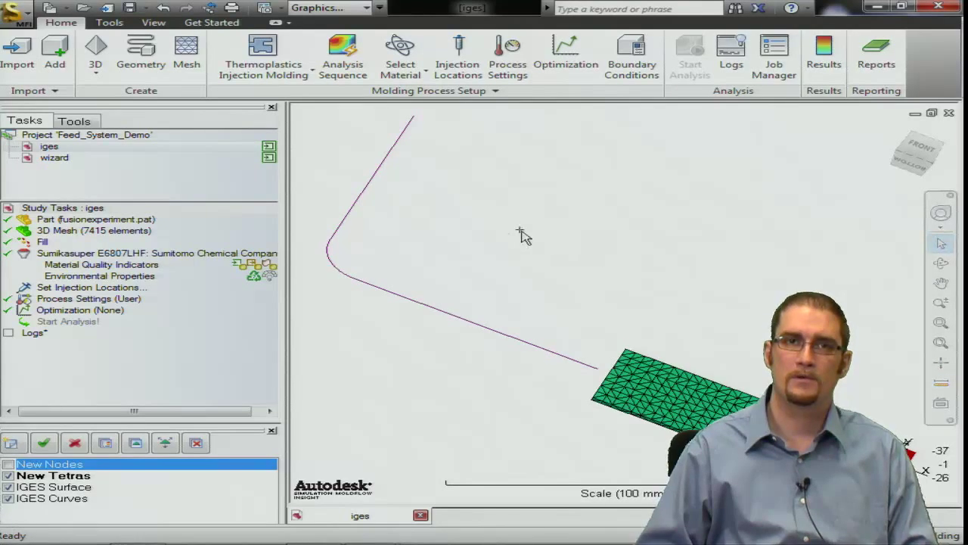
{"action": "left_click_drag", "start_coordinate": [307, 176], "coordinate": [422, 302]}
{"action": "right_click", "coordinate": [423, 304]}
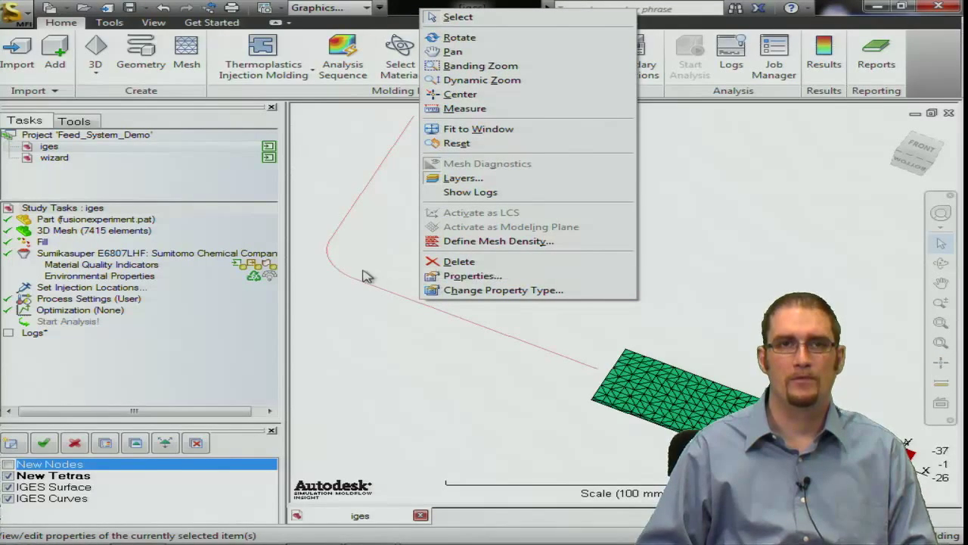
{"action": "left_click", "coordinate": [471, 292]}
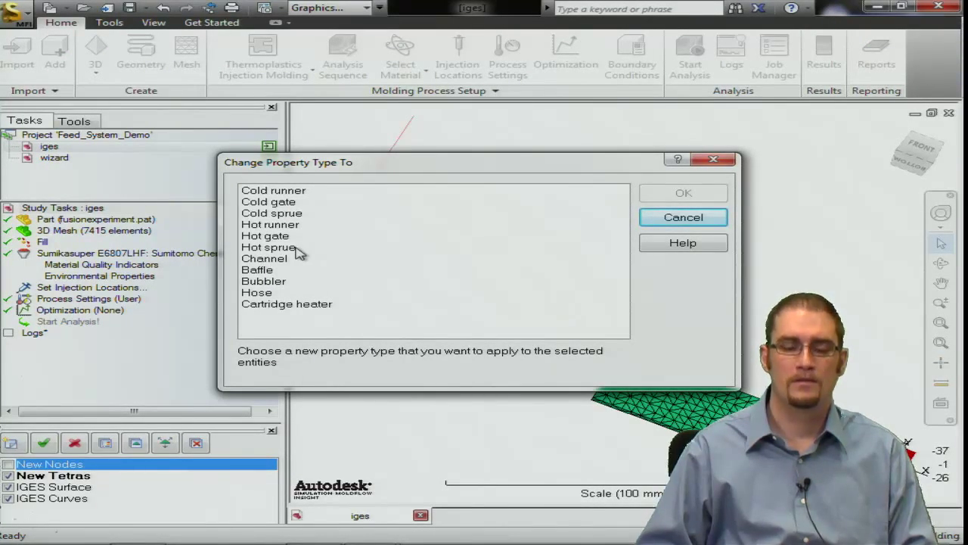
{"action": "left_click", "coordinate": [259, 192]}
{"action": "double_click", "coordinate": [260, 193]}
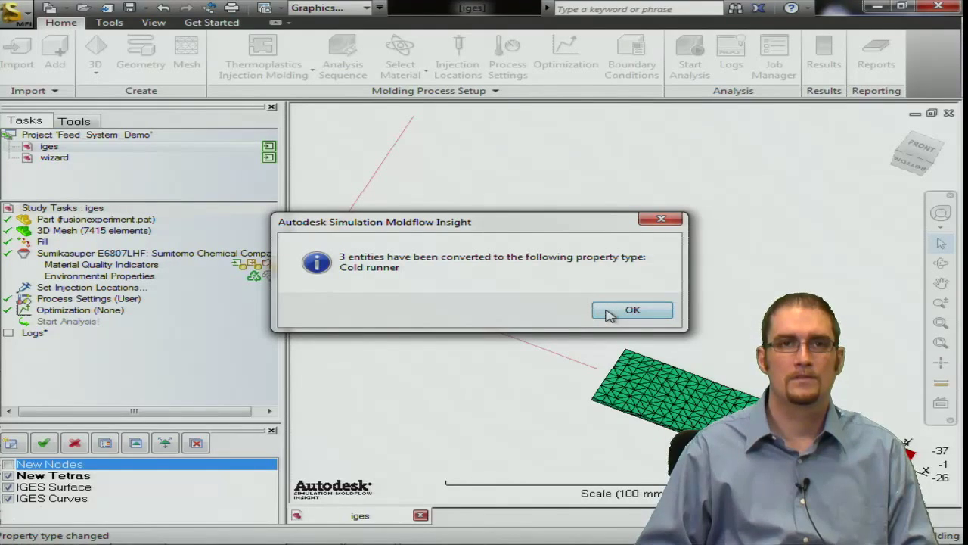
{"action": "left_click", "coordinate": [609, 314]}
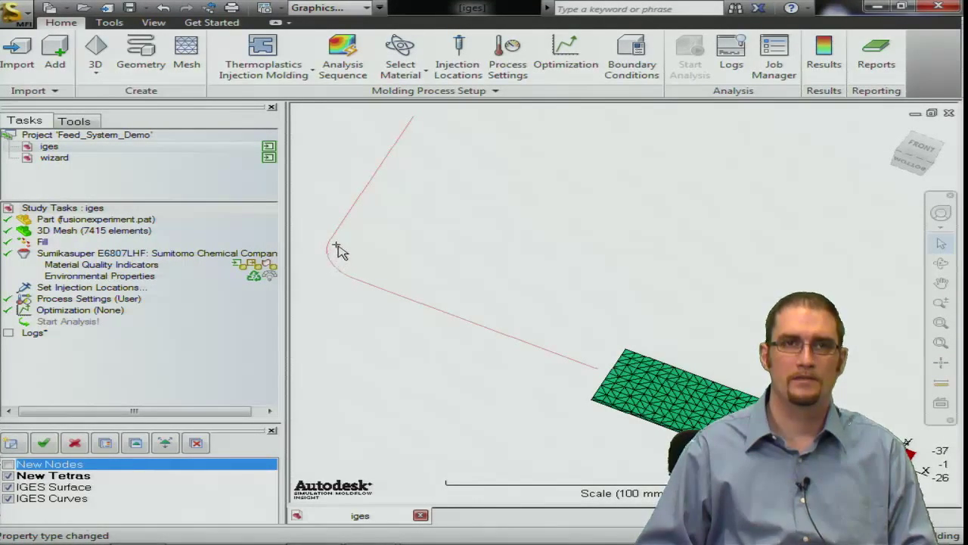
{"action": "left_click", "coordinate": [427, 126]}
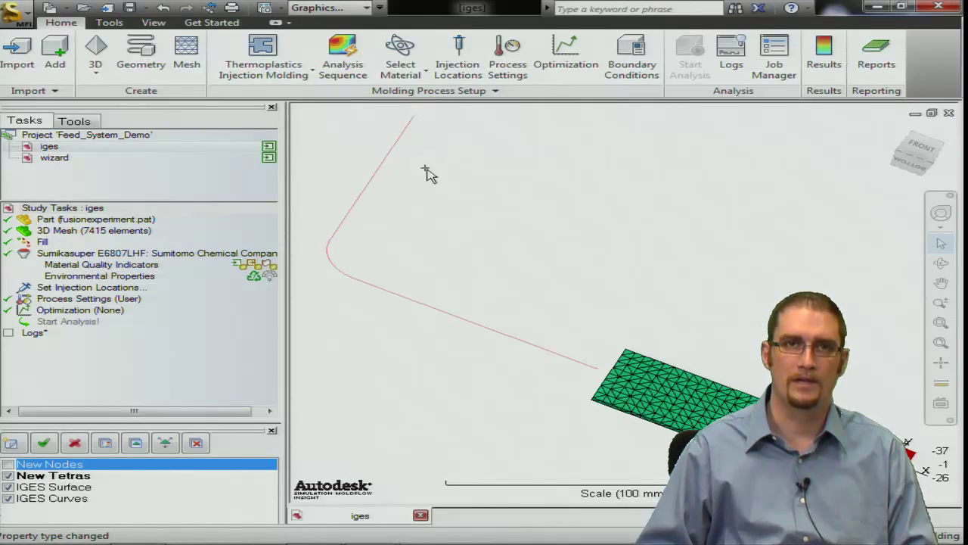
Step: Remove the empty layers and hide the New Tetras layer so only the runner curves are displayed
{"action": "mouse_move", "coordinate": [512, 237]}
{"action": "middle_mouse_down"}
{"action": "mouse_move", "coordinate": [534, 259]}
{"action": "mouse_move", "coordinate": [518, 233]}
{"action": "mouse_move", "coordinate": [503, 237]}
{"action": "mouse_move", "coordinate": [492, 275]}
{"action": "middle_mouse_up"}
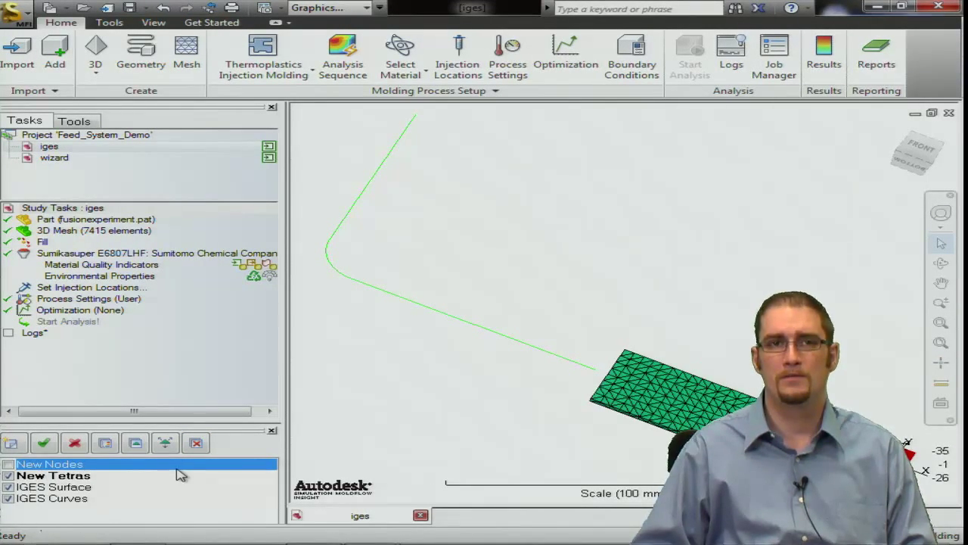
{"action": "left_click", "coordinate": [195, 442]}
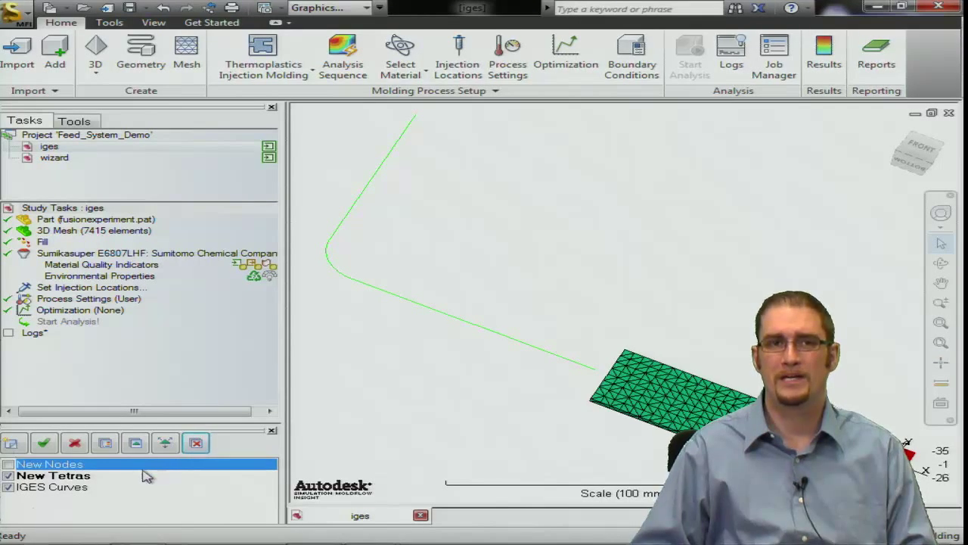
{"action": "left_click", "coordinate": [17, 474]}
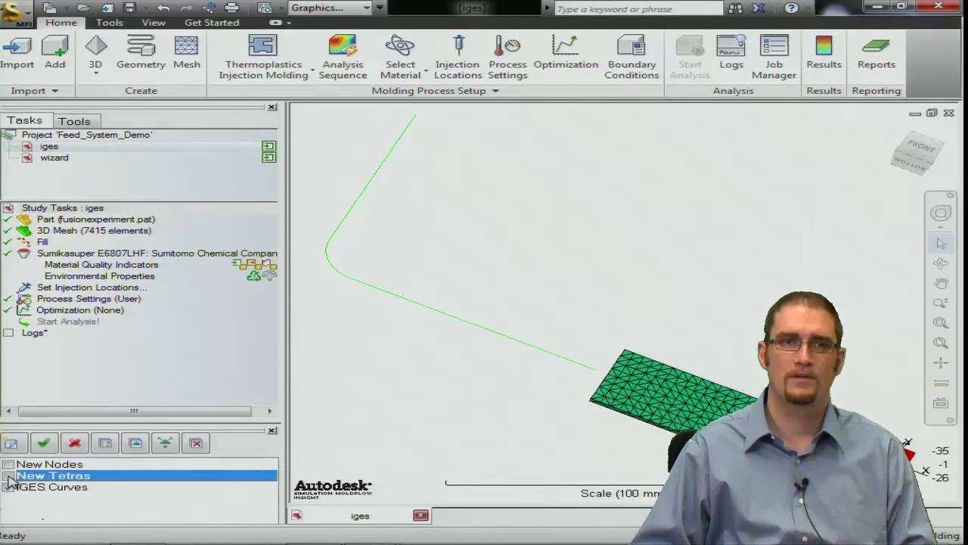
{"action": "left_click", "coordinate": [9, 475]}
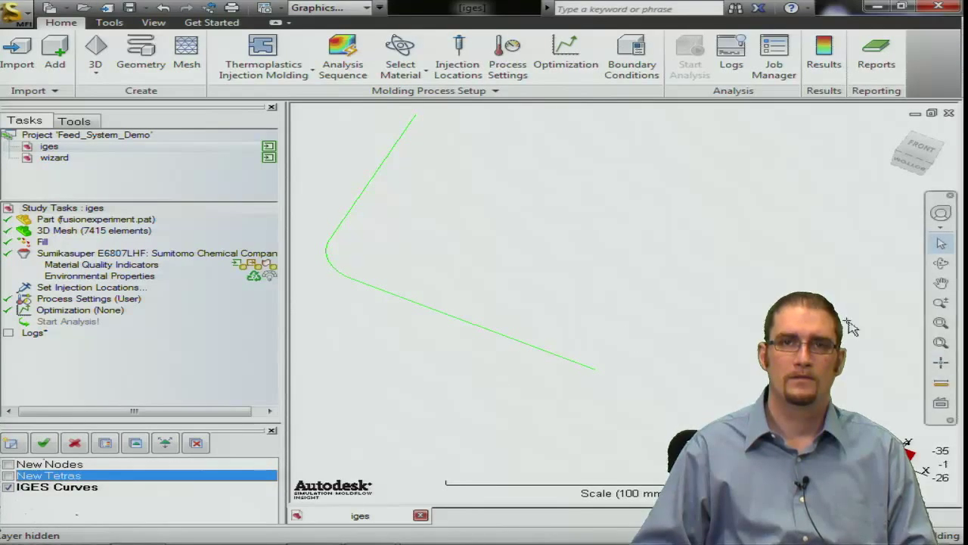
Step: Set the mesh generation's global edge length to 10 and preview the node spacing along the runner curves
{"action": "left_click", "coordinate": [942, 342]}
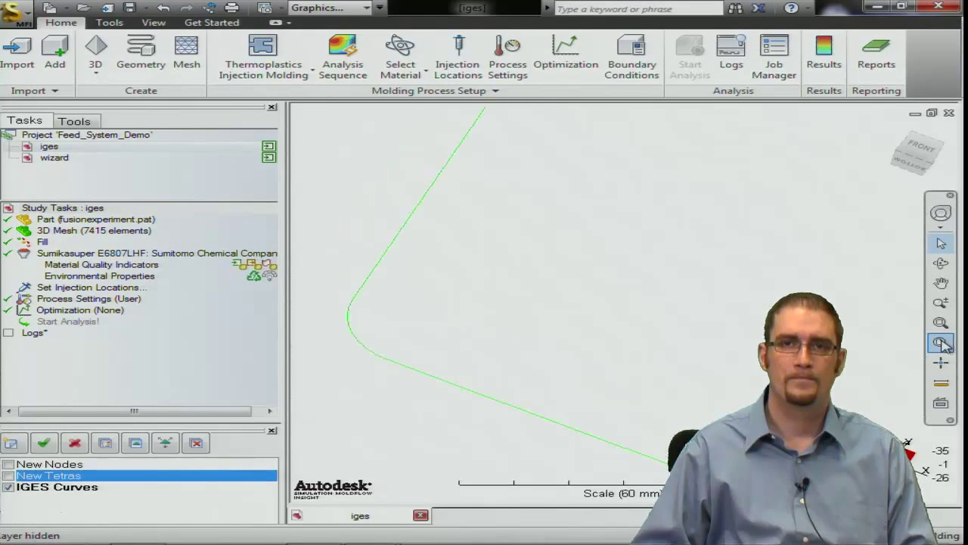
{"action": "left_click", "coordinate": [941, 262]}
{"action": "mouse_move", "coordinate": [613, 349]}
{"action": "left_mouse_down"}
{"action": "mouse_move", "coordinate": [616, 328]}
{"action": "mouse_move", "coordinate": [805, 226]}
{"action": "mouse_move", "coordinate": [767, 250]}
{"action": "mouse_move", "coordinate": [741, 302]}
{"action": "mouse_move", "coordinate": [719, 315]}
{"action": "left_mouse_up"}
{"action": "key", "text": "Escape"}
{"action": "middle_click_drag", "start_coordinate": [683, 309], "coordinate": [453, 324]}
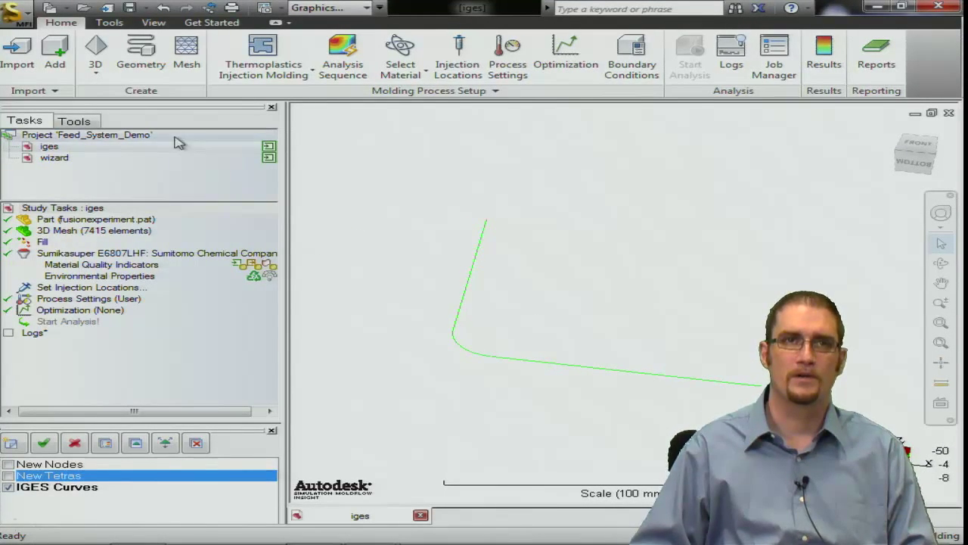
{"action": "left_click", "coordinate": [185, 66]}
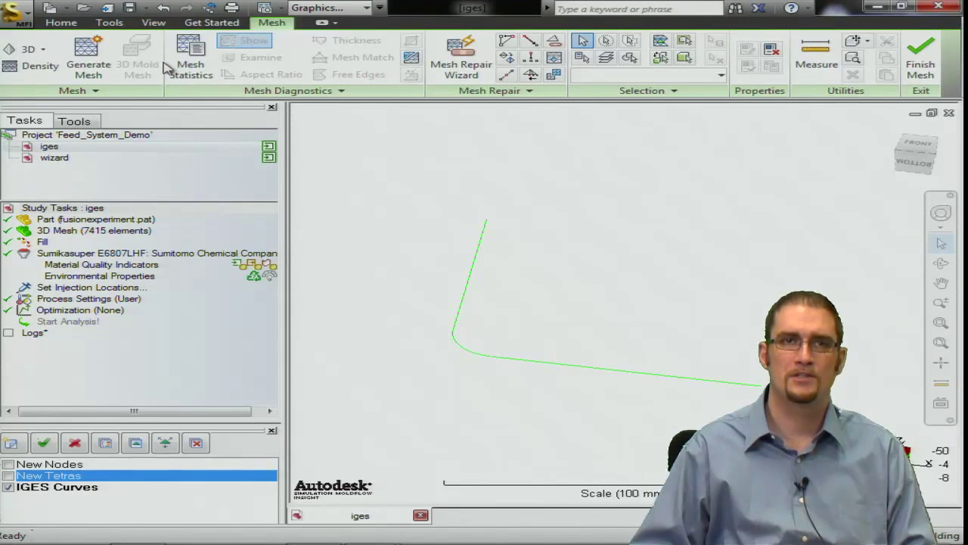
{"action": "left_click", "coordinate": [88, 51]}
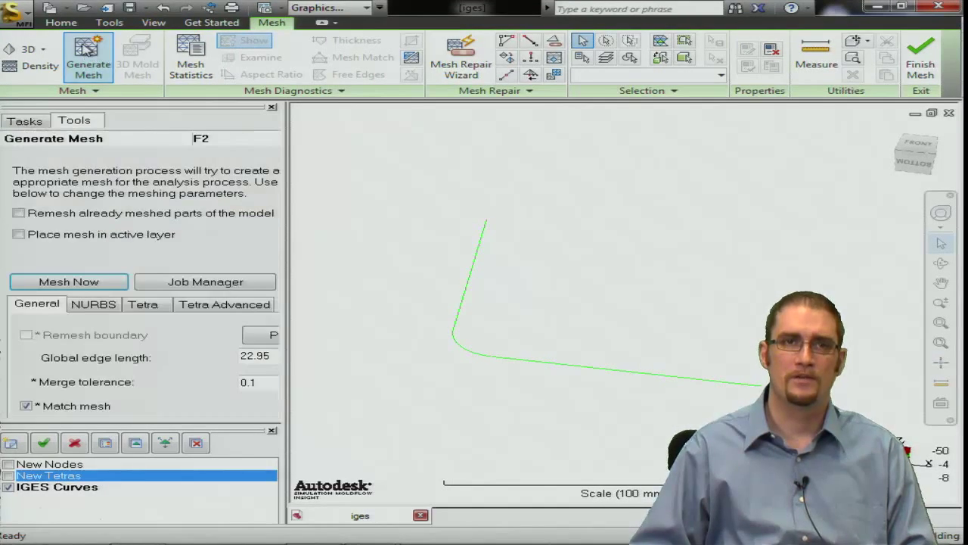
{"action": "left_click", "coordinate": [270, 335]}
{"action": "left_click_drag", "start_coordinate": [273, 354], "coordinate": [227, 353]}
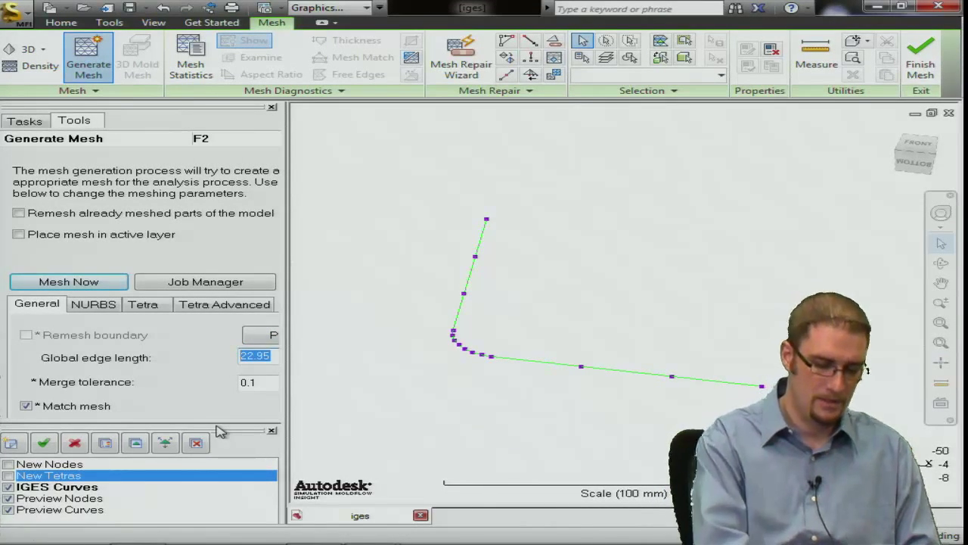
{"action": "type", "text": "10"}
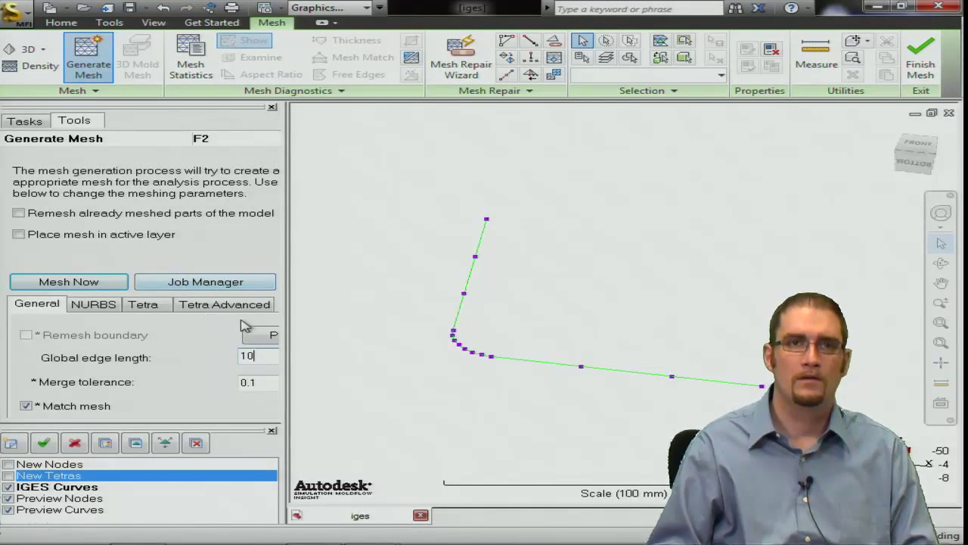
{"action": "left_click", "coordinate": [262, 341]}
{"action": "mouse_move", "coordinate": [542, 324]}
{"action": "middle_mouse_down"}
{"action": "mouse_move", "coordinate": [503, 318]}
{"action": "mouse_move", "coordinate": [391, 363]}
{"action": "mouse_move", "coordinate": [541, 339]}
{"action": "mouse_move", "coordinate": [416, 307]}
{"action": "mouse_move", "coordinate": [426, 328]}
{"action": "middle_mouse_up"}
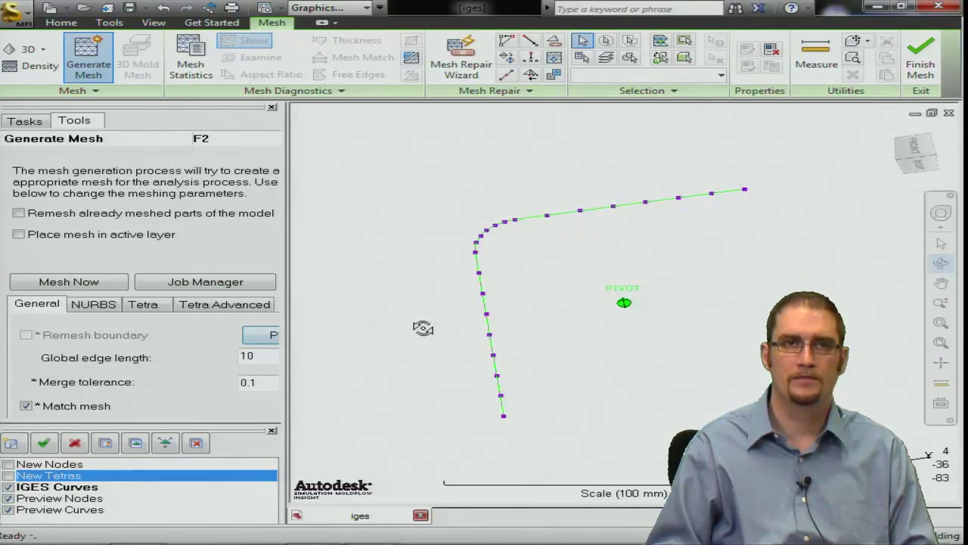
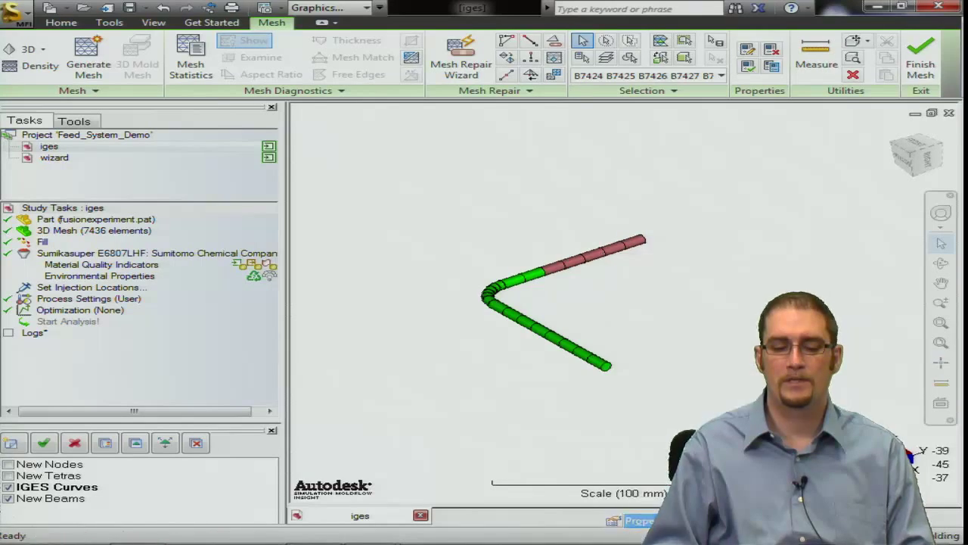
Step: Give the cold runner beams a circular, non-tapered cross-section, edit its diameter, and apply the properties to all entities sharing them
{"action": "left_click", "coordinate": [572, 219]}
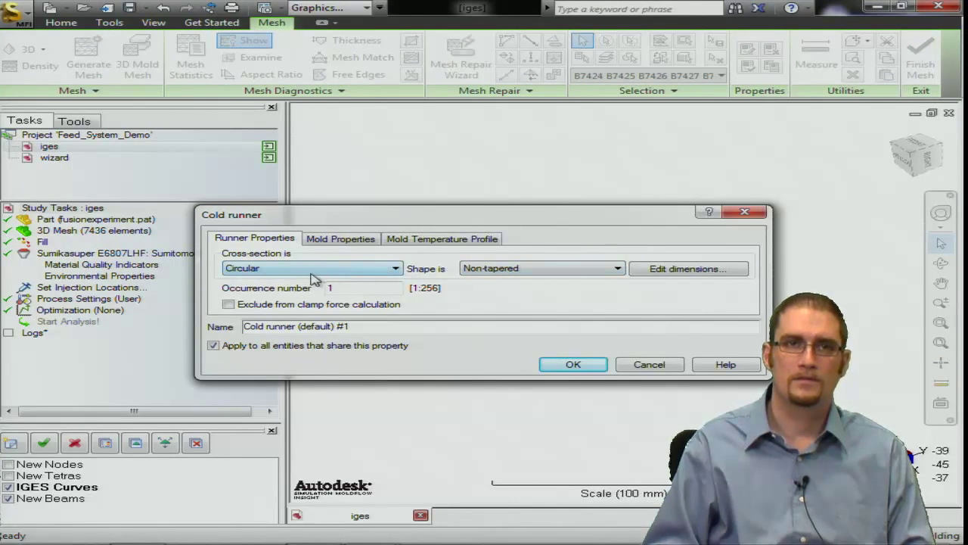
{"action": "left_click", "coordinate": [357, 275]}
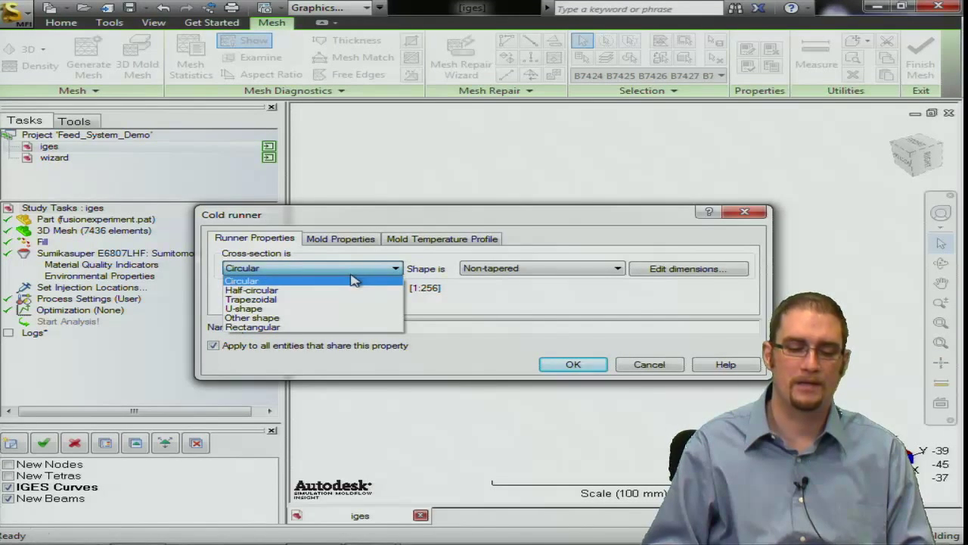
{"action": "left_click", "coordinate": [287, 280]}
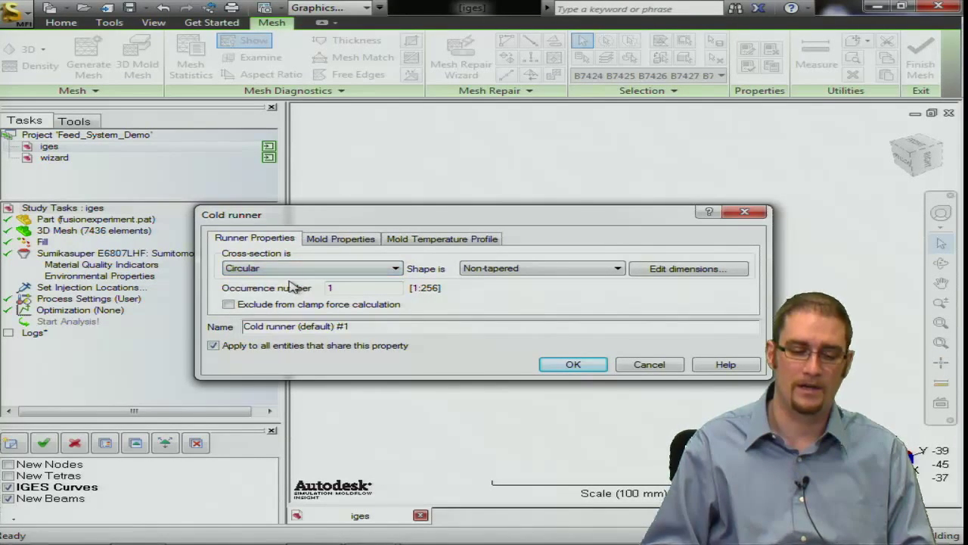
{"action": "left_click", "coordinate": [585, 272]}
{"action": "left_click", "coordinate": [673, 270]}
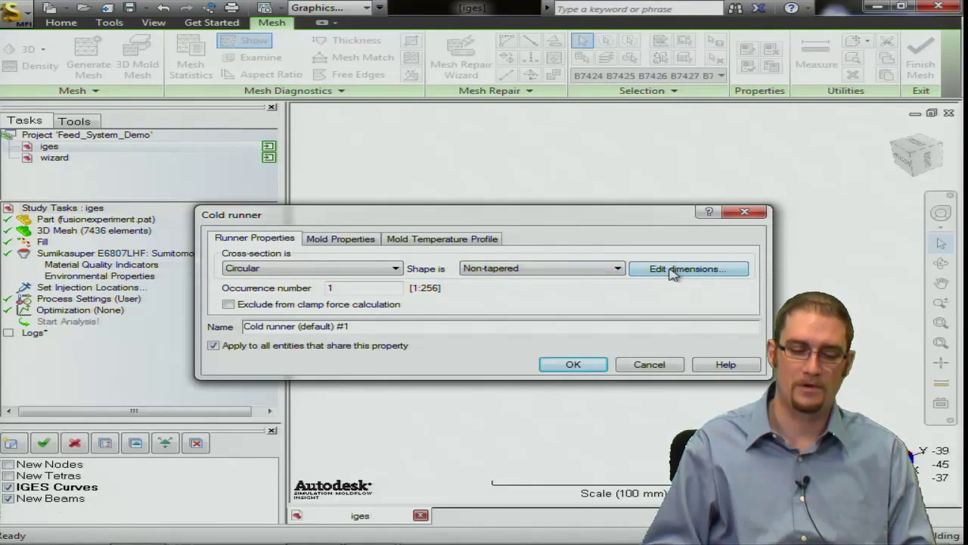
{"action": "left_click", "coordinate": [673, 270]}
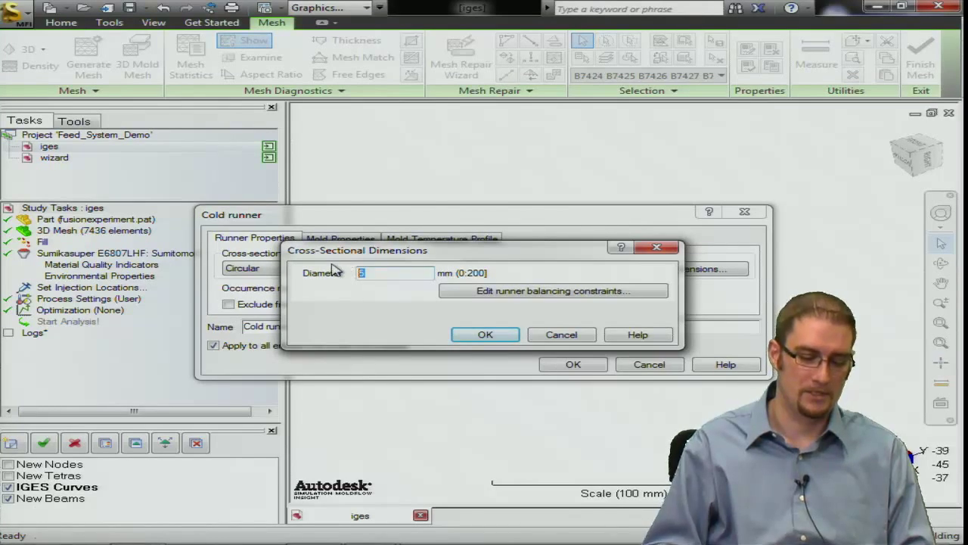
{"action": "left_click", "coordinate": [484, 334]}
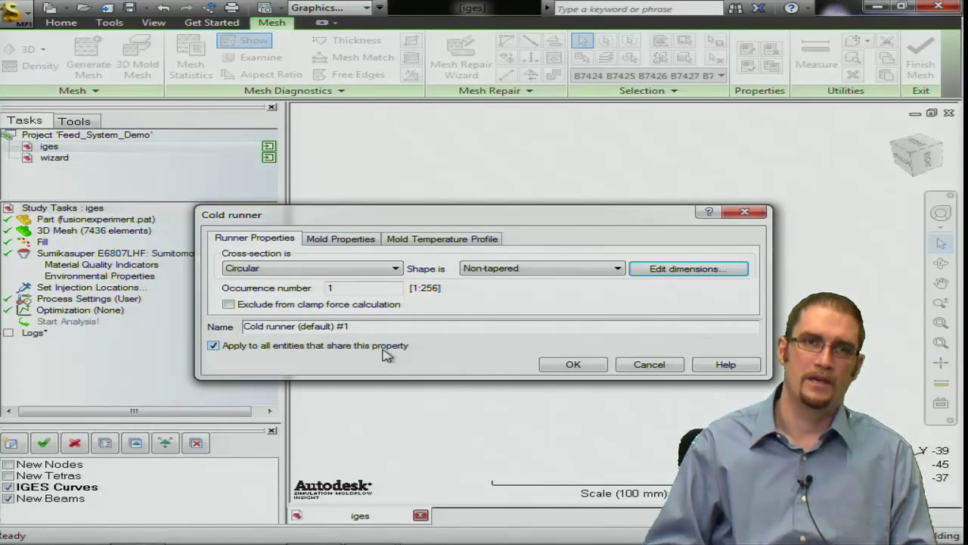
{"action": "left_click", "coordinate": [571, 366]}
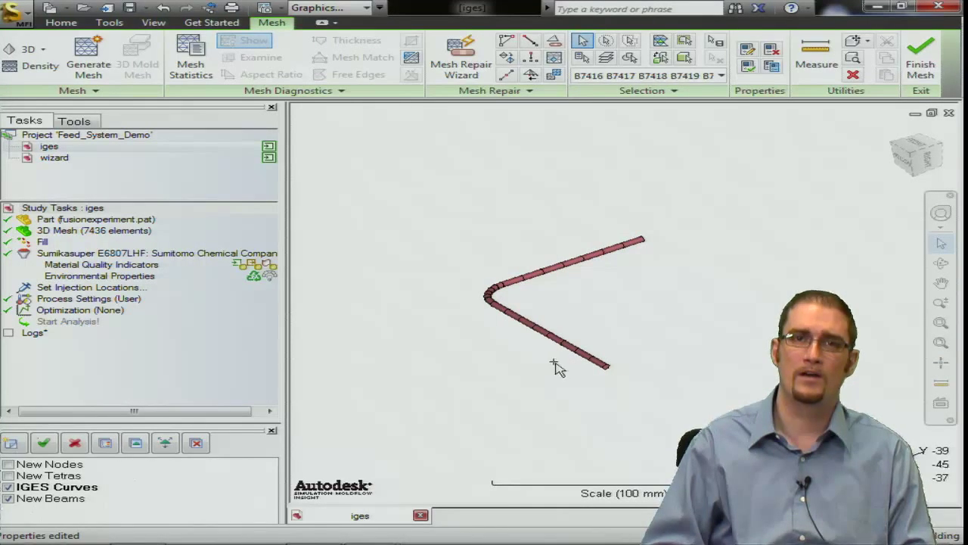
Step: Show the New Tetras layer again together with the runner beams
{"action": "middle_click_drag", "start_coordinate": [547, 316], "coordinate": [541, 340]}
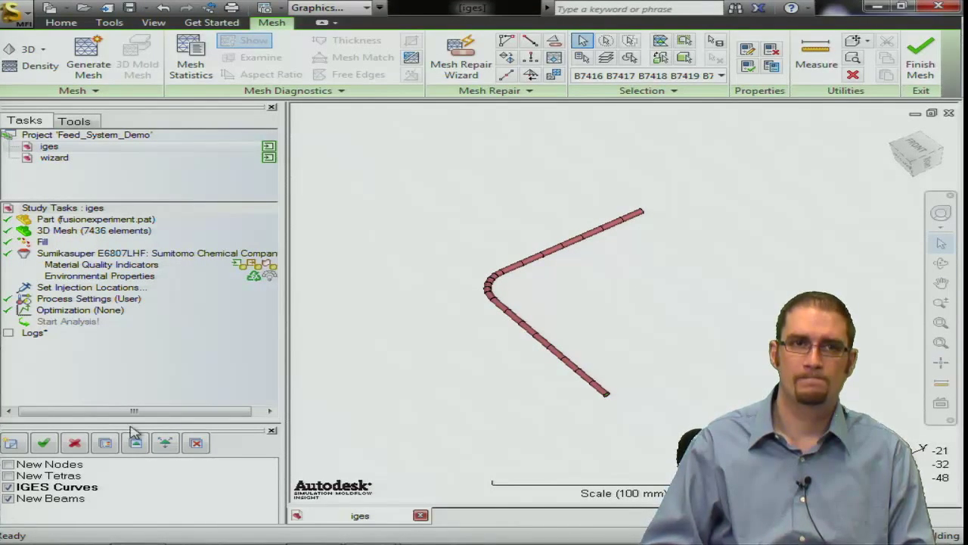
{"action": "left_click", "coordinate": [8, 476]}
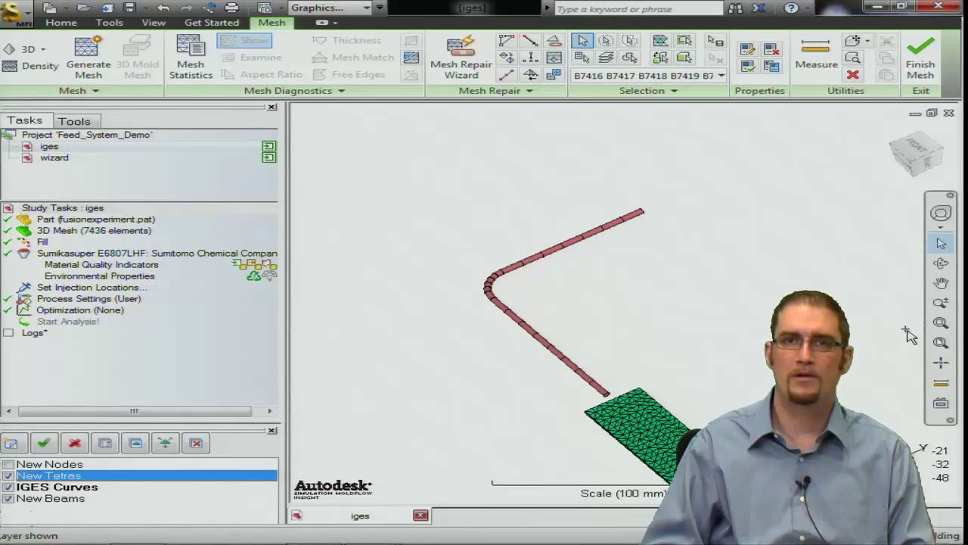
Step: Examine the meshed runner beams and where they meet the part from several angles
{"action": "left_click", "coordinate": [940, 342]}
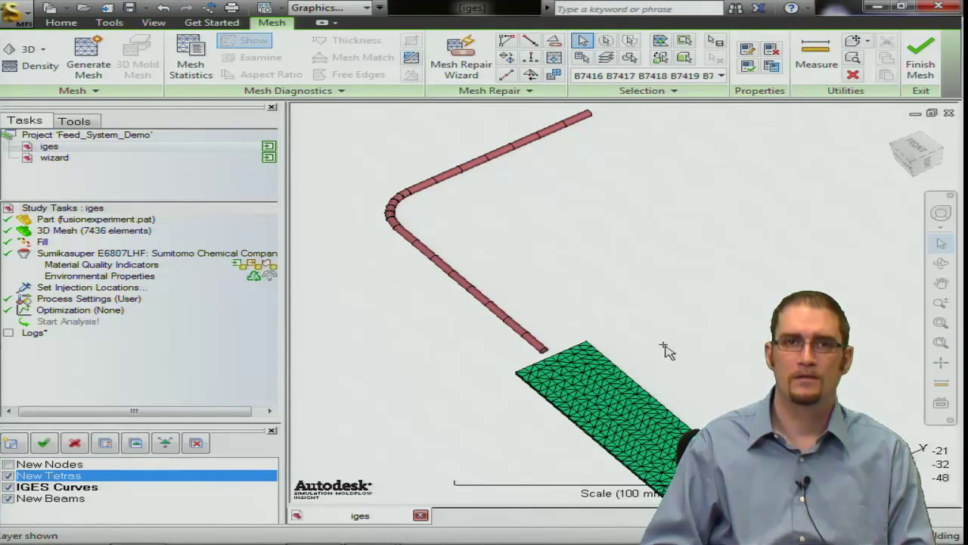
{"action": "middle_click_drag", "start_coordinate": [575, 342], "coordinate": [742, 294]}
{"action": "left_click", "coordinate": [748, 261]}
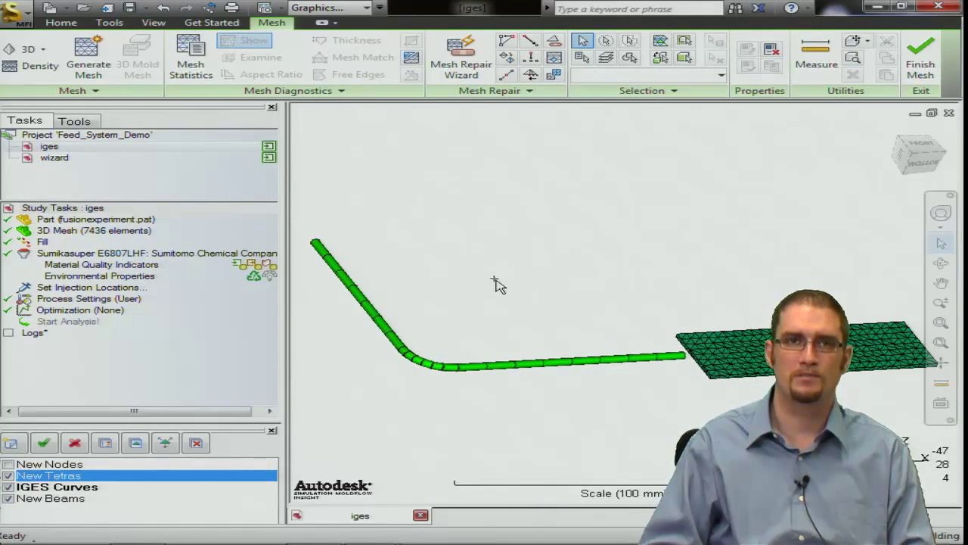
{"action": "middle_click_drag", "start_coordinate": [499, 282], "coordinate": [654, 166]}
{"action": "scroll", "coordinate": [583, 310], "scroll_direction": "up", "scroll_amount": 2}
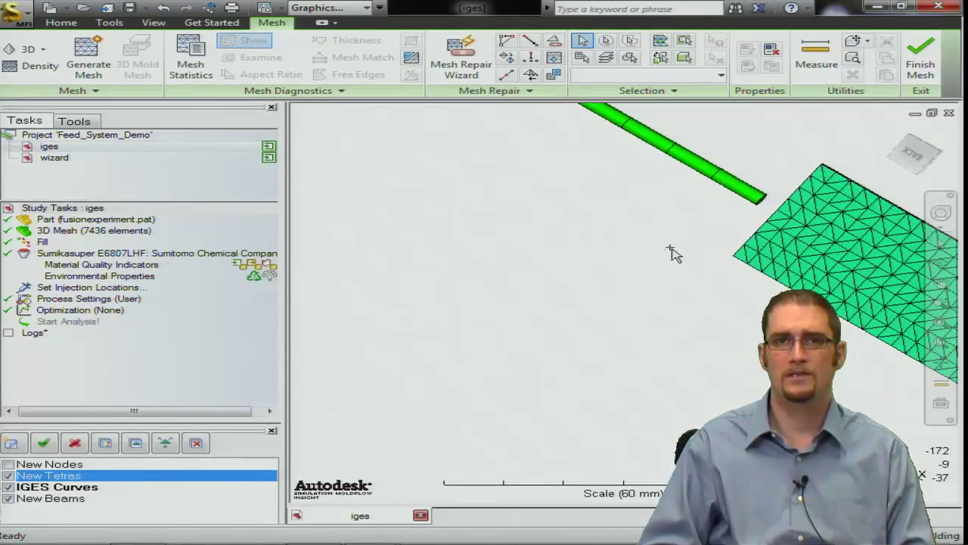
{"action": "middle_click_drag", "start_coordinate": [673, 254], "coordinate": [847, 399]}
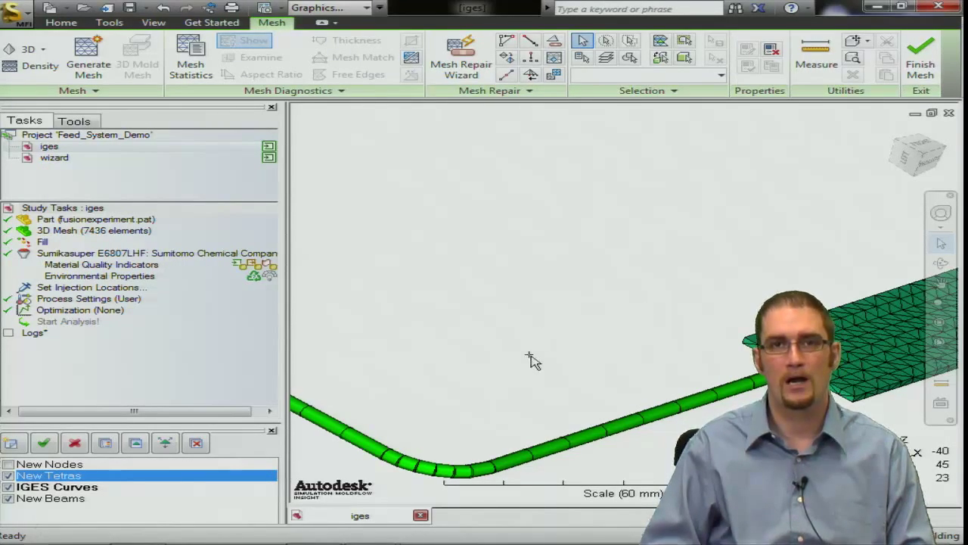
{"action": "scroll", "coordinate": [572, 363], "scroll_direction": "down", "scroll_amount": 3}
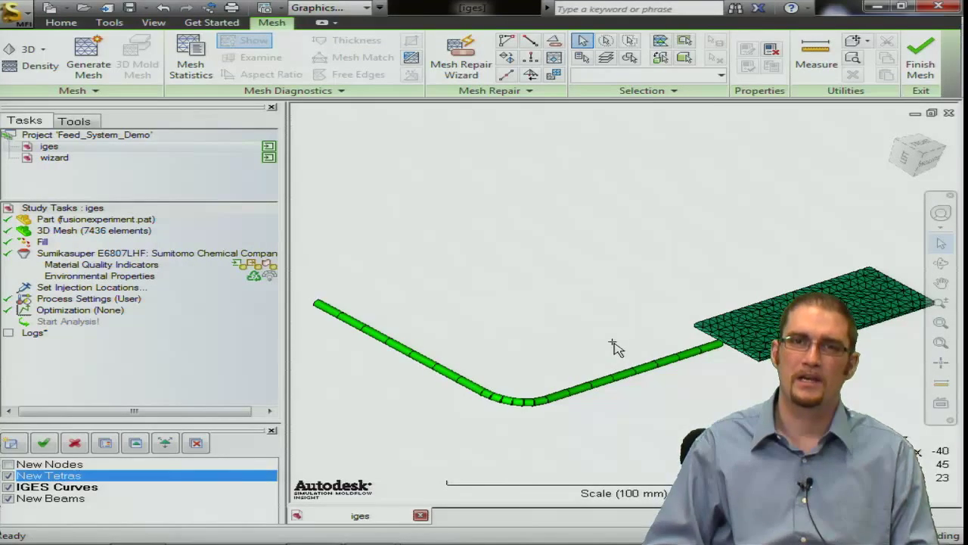
{"action": "mouse_move", "coordinate": [441, 315]}
{"action": "middle_mouse_down"}
{"action": "mouse_move", "coordinate": [560, 300]}
{"action": "mouse_move", "coordinate": [537, 310]}
{"action": "middle_mouse_up"}
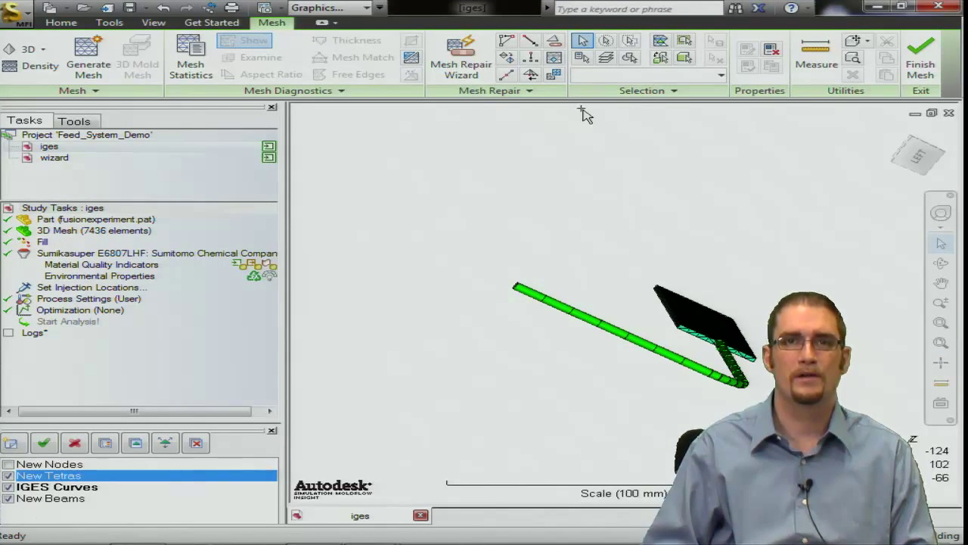
Step: Finish mesh editing and start the Create Line command in the geometry tools
{"action": "left_click", "coordinate": [918, 62]}
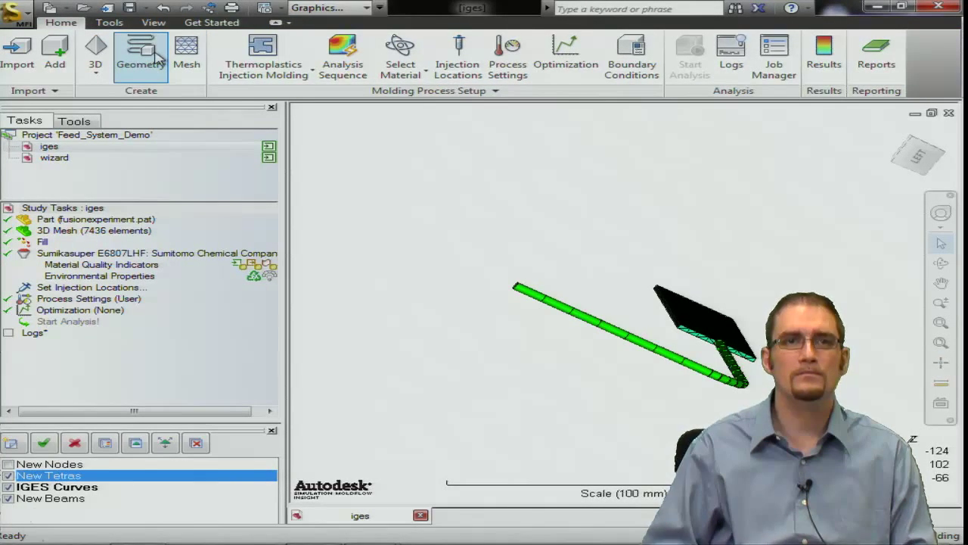
{"action": "left_click", "coordinate": [159, 59]}
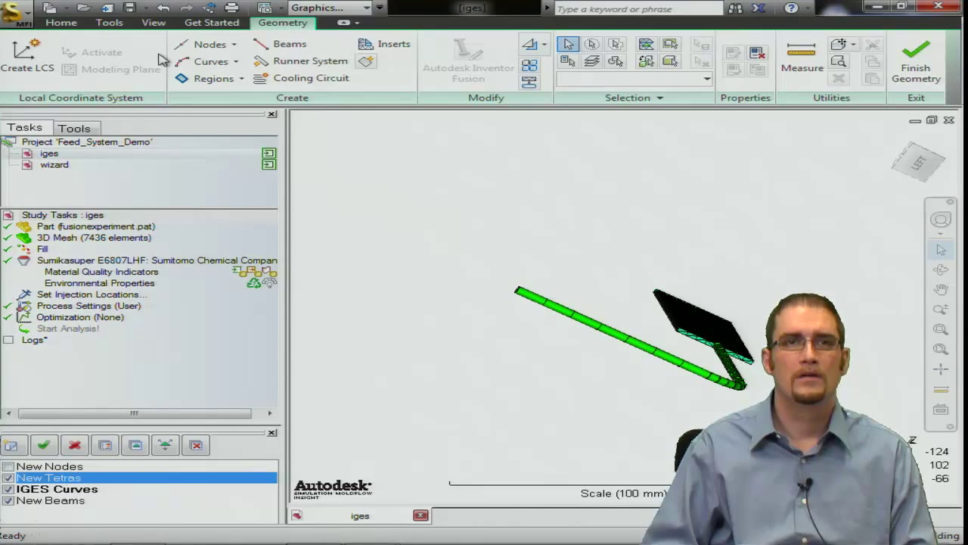
{"action": "left_click", "coordinate": [223, 47]}
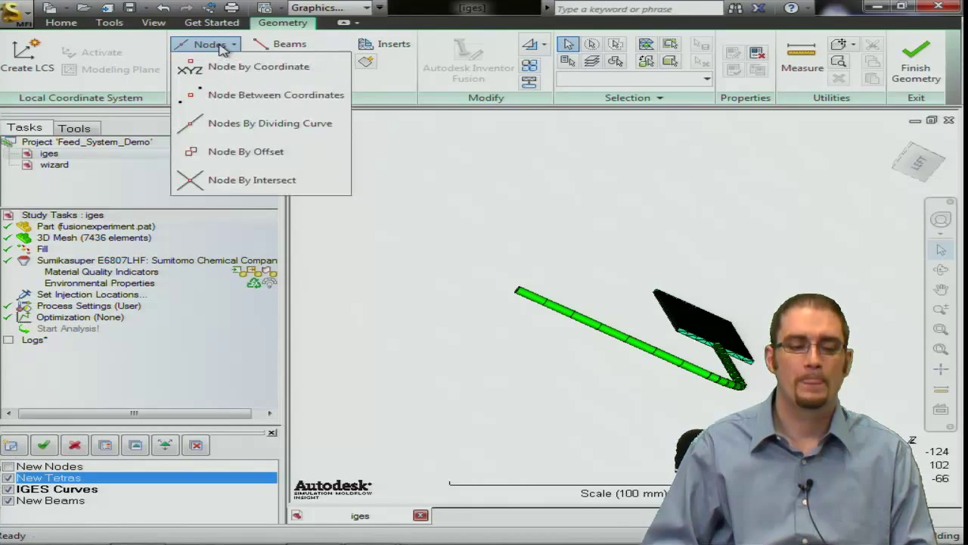
{"action": "left_click", "coordinate": [465, 121]}
{"action": "left_click", "coordinate": [210, 62]}
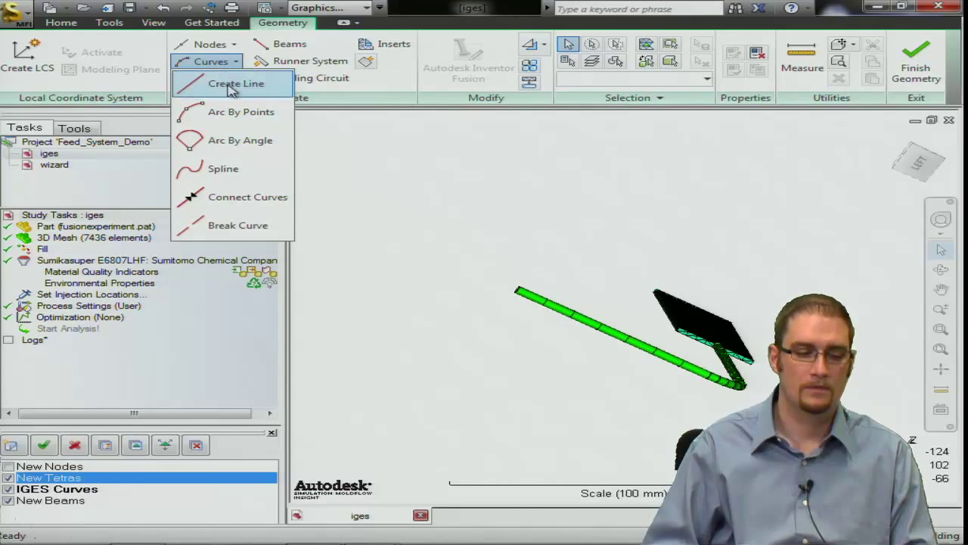
{"action": "left_click", "coordinate": [223, 87]}
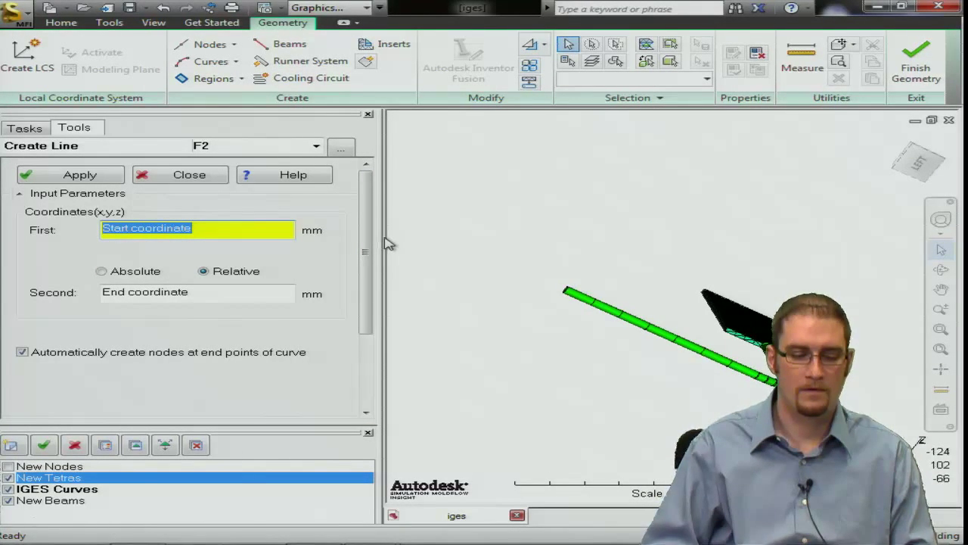
{"action": "left_click_drag", "start_coordinate": [384, 244], "coordinate": [272, 253]}
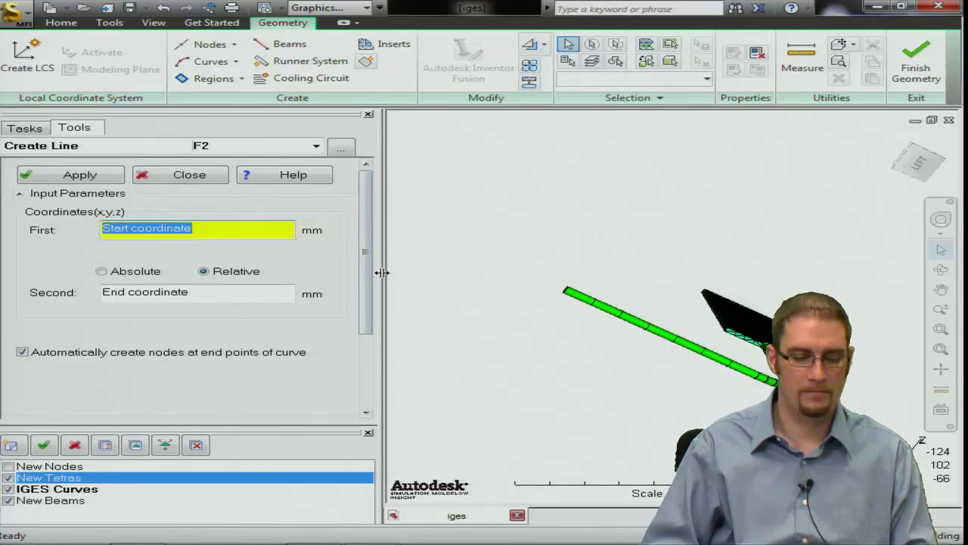
{"action": "left_click_drag", "start_coordinate": [380, 270], "coordinate": [261, 277]}
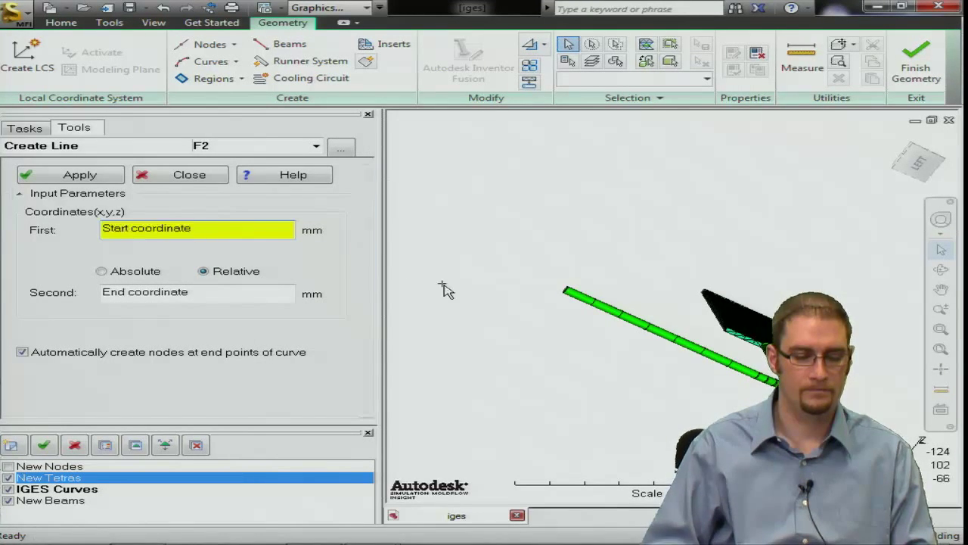
{"action": "left_click", "coordinate": [465, 288]}
Step: Show the New Nodes layer so the node at the runner's free end can be picked
{"action": "middle_click_drag", "start_coordinate": [588, 294], "coordinate": [642, 282]}
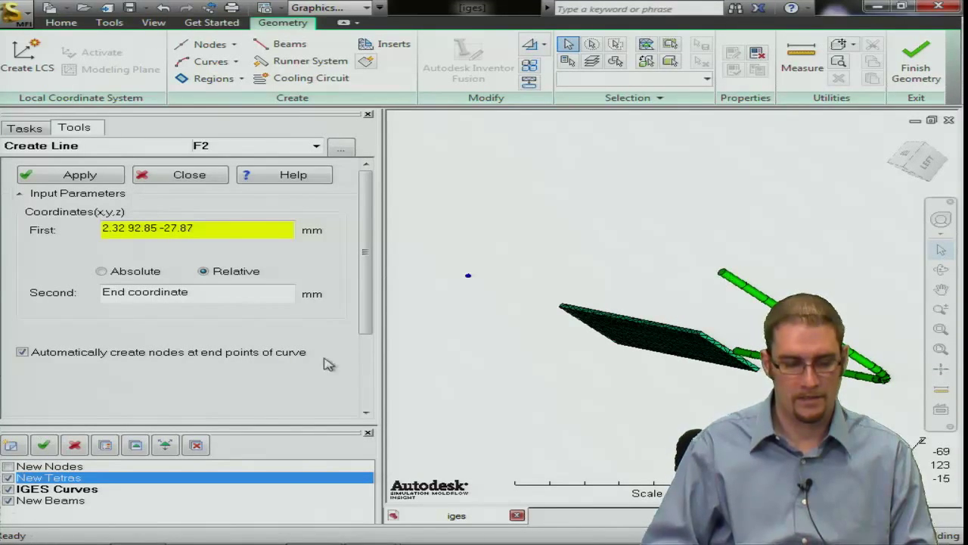
{"action": "left_click_drag", "start_coordinate": [363, 285], "coordinate": [350, 361]}
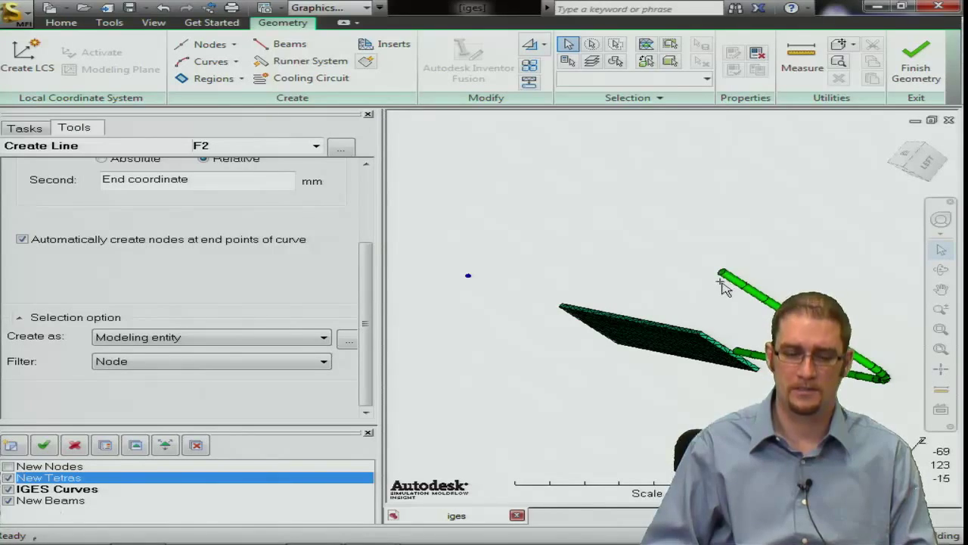
{"action": "middle_click_drag", "start_coordinate": [724, 281], "coordinate": [750, 276]}
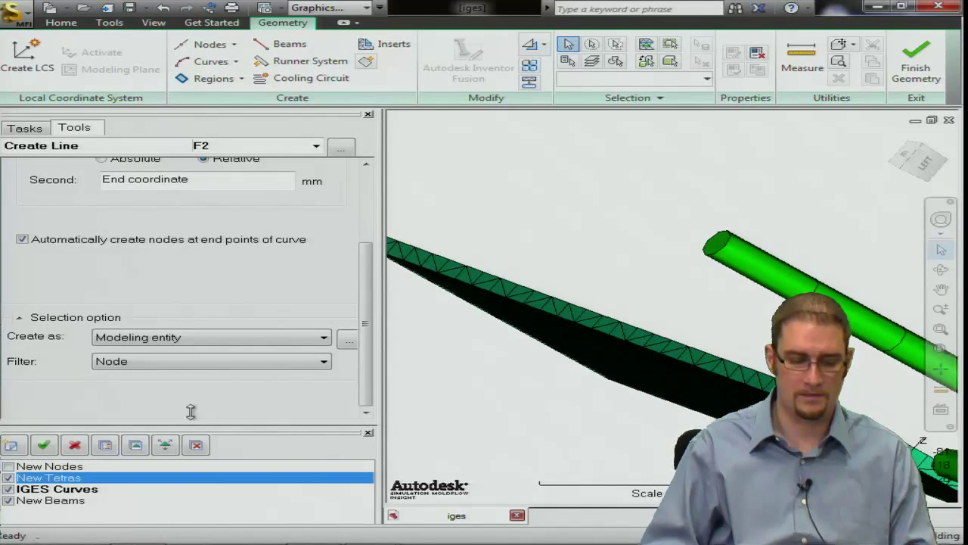
{"action": "left_click", "coordinate": [8, 466]}
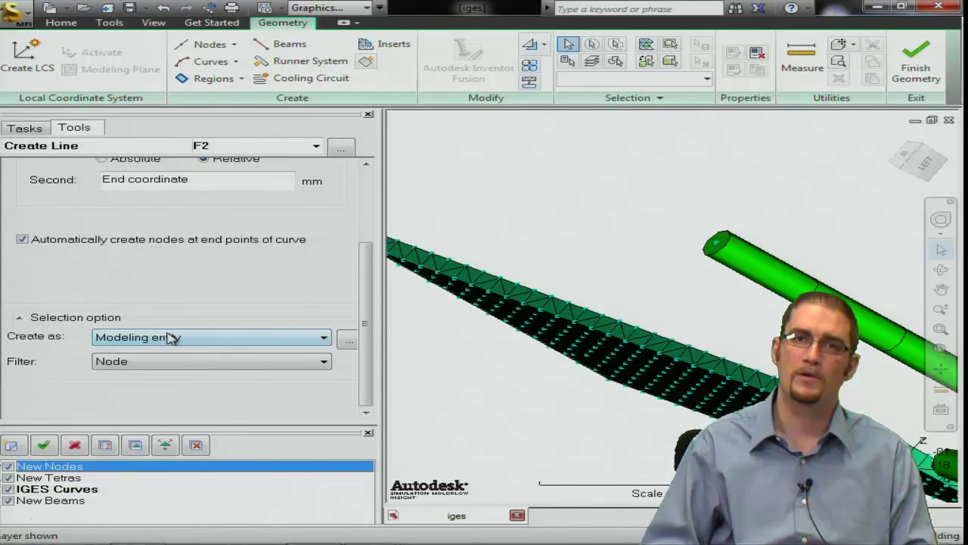
Step: Create a new Cold sprue property for the line with its shape set to Tapered (by end dimensions)
{"action": "left_click", "coordinate": [345, 343]}
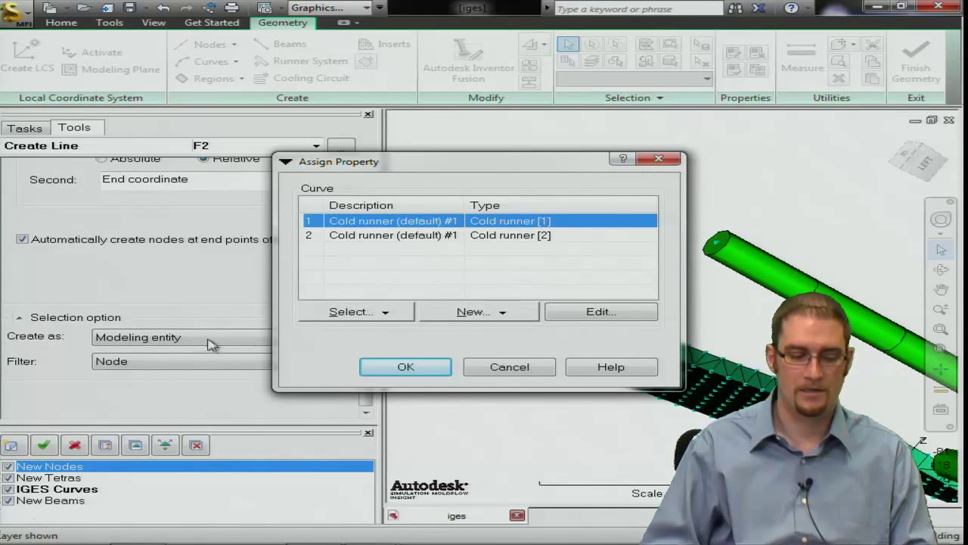
{"action": "left_click", "coordinate": [488, 367]}
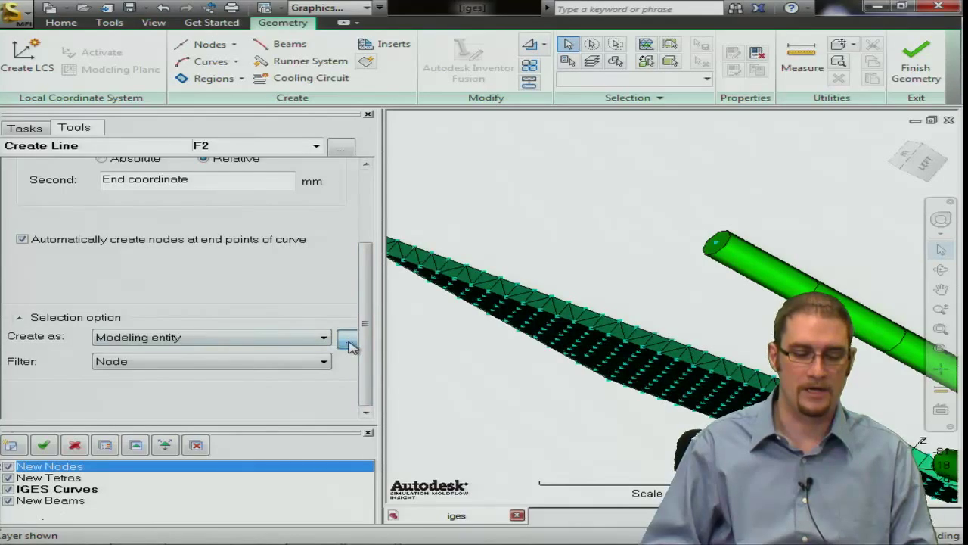
{"action": "left_click", "coordinate": [347, 341]}
{"action": "left_click", "coordinate": [504, 315]}
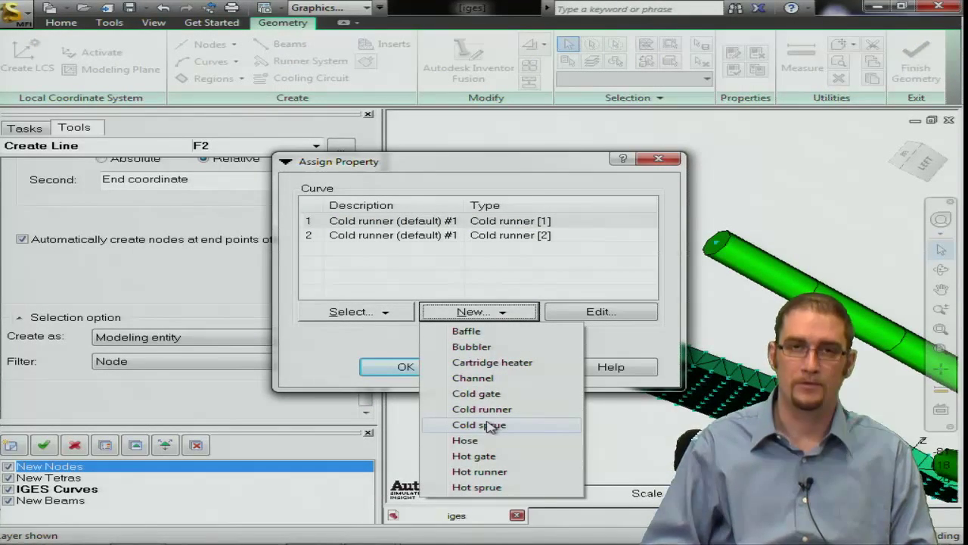
{"action": "left_click", "coordinate": [490, 426]}
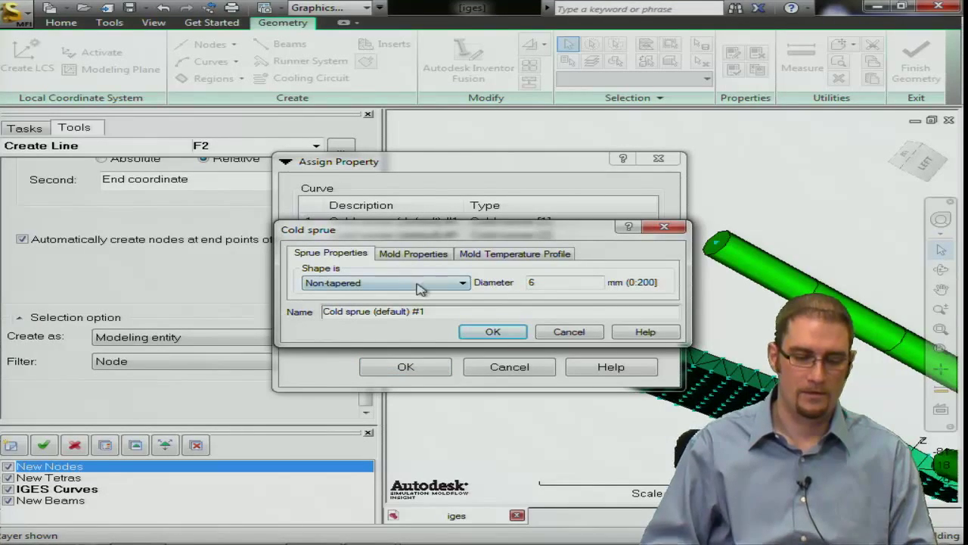
{"action": "left_click", "coordinate": [378, 285]}
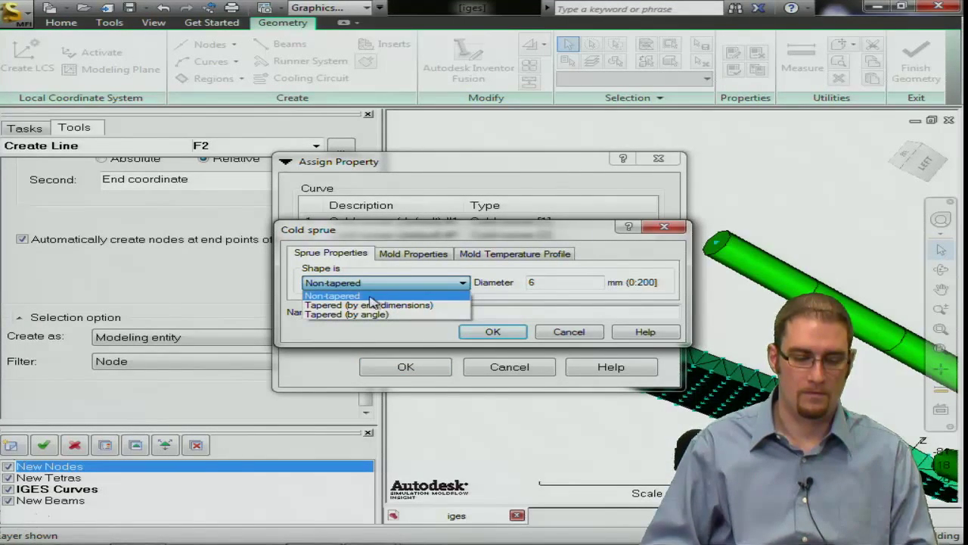
{"action": "left_click", "coordinate": [389, 307]}
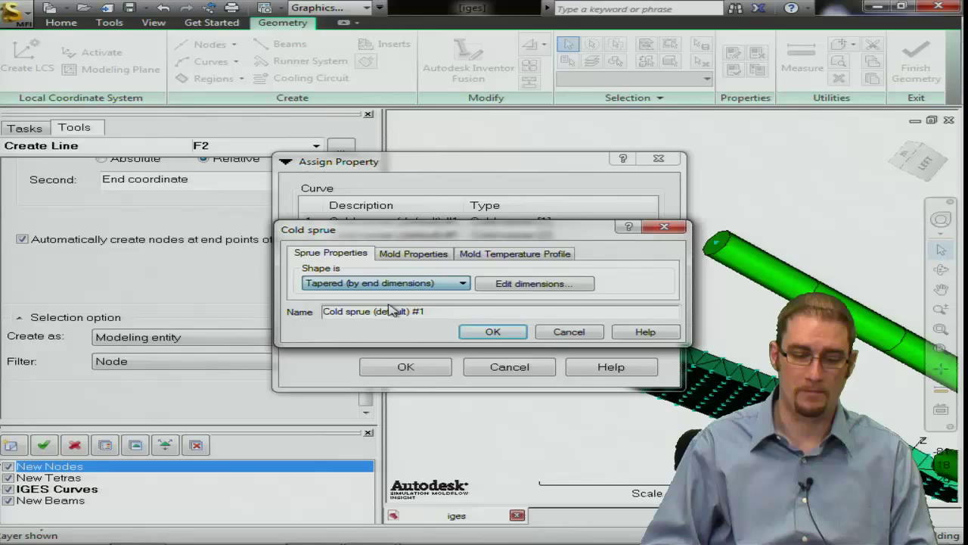
Step: Set the sprue's start diameter to 4 mm and end diameter to 2 mm, and assign the cold sprue property to the line
{"action": "left_click", "coordinate": [520, 286]}
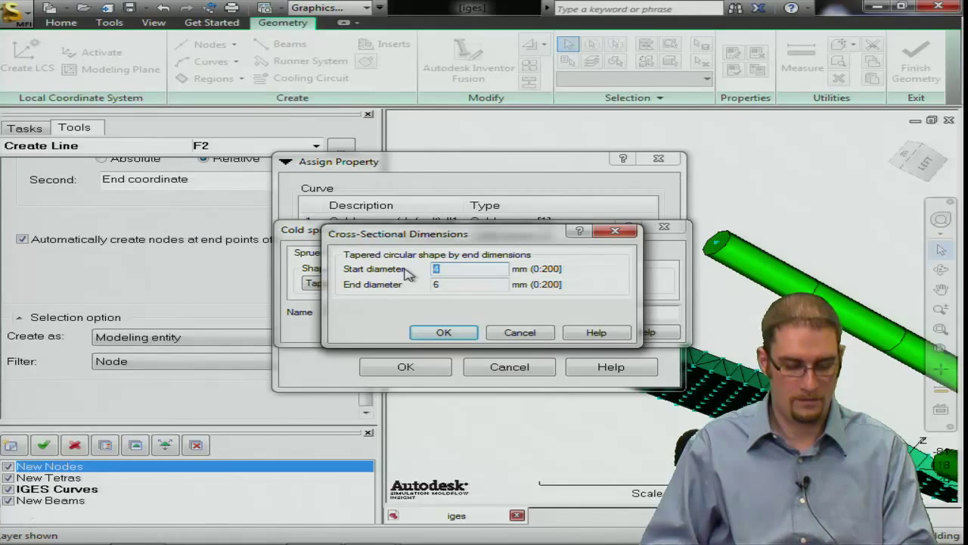
{"action": "type", "text": "3"}
{"action": "left_click", "coordinate": [437, 283]}
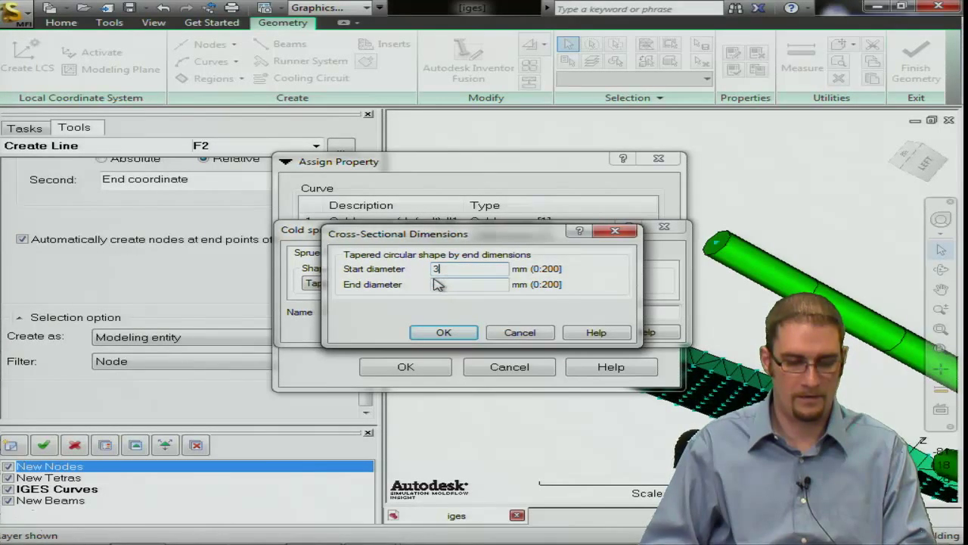
{"action": "left_click", "coordinate": [436, 284]}
{"action": "type", "text": "5"}
{"action": "double_click", "coordinate": [435, 282]}
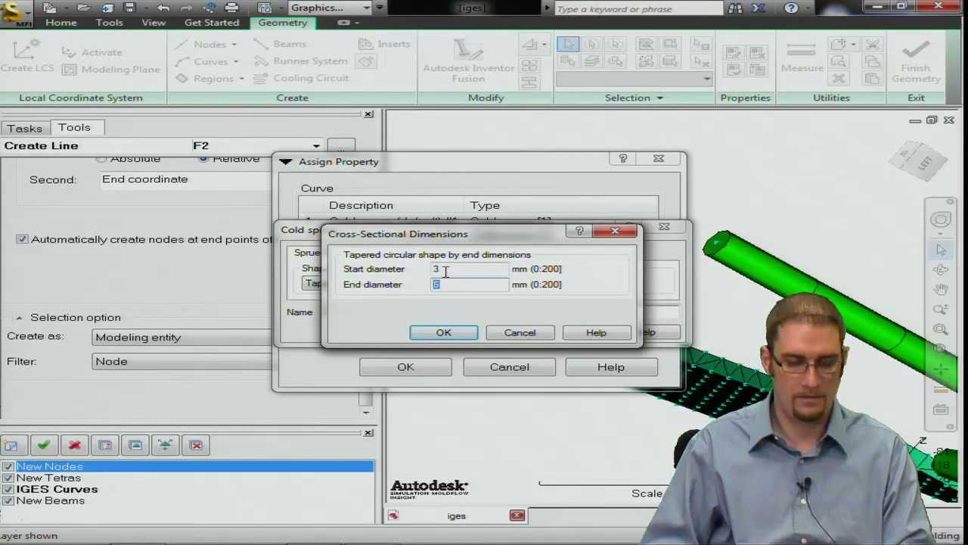
{"action": "double_click", "coordinate": [446, 270]}
{"action": "type", "text": "4"}
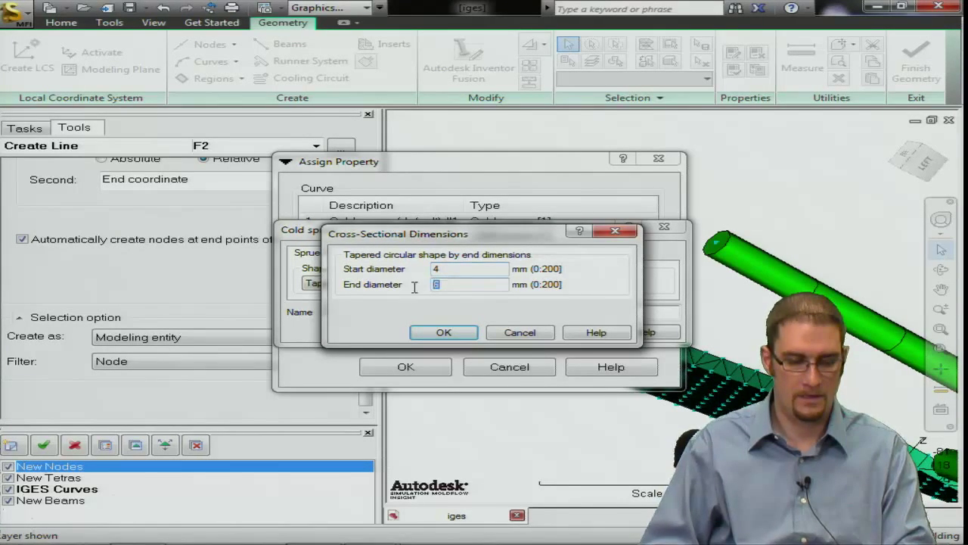
{"action": "left_click", "coordinate": [444, 331]}
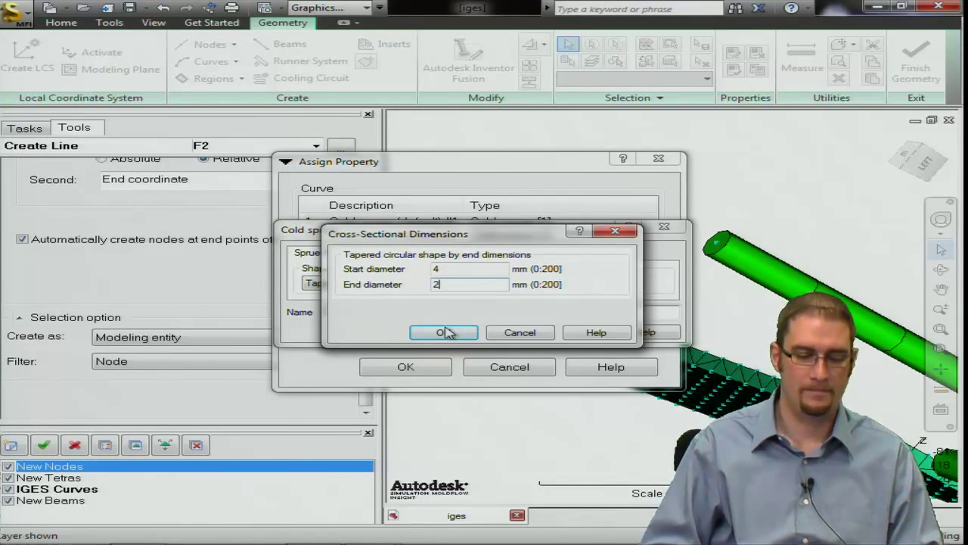
{"action": "left_click", "coordinate": [473, 333]}
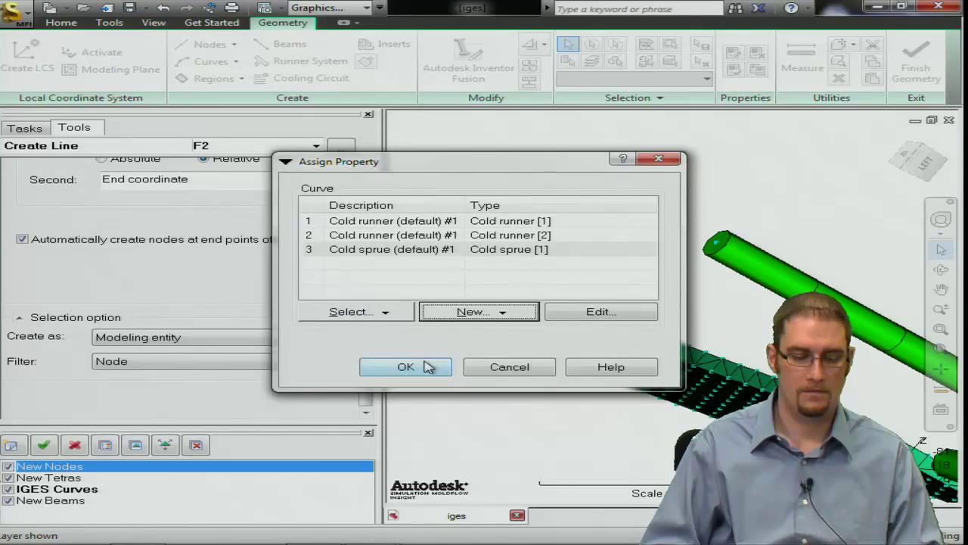
{"action": "left_click", "coordinate": [426, 370]}
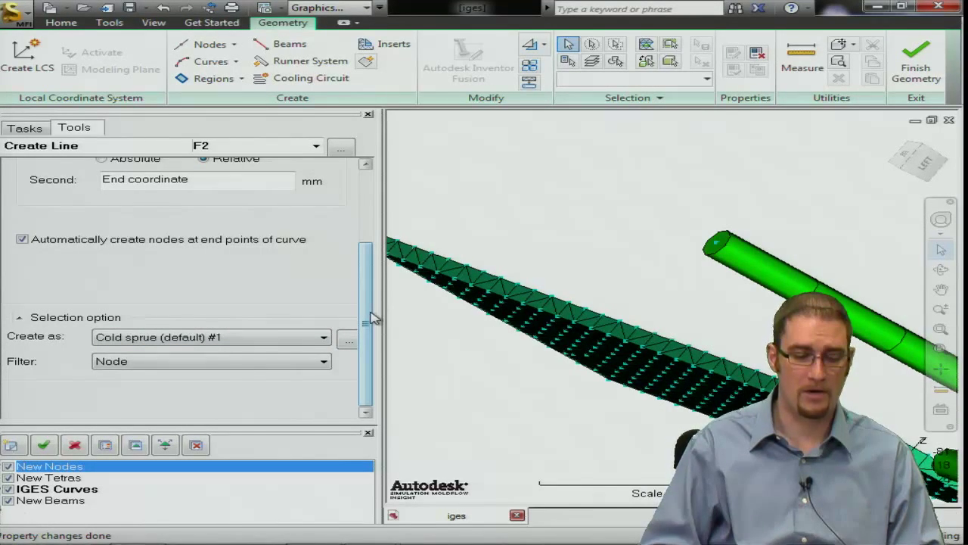
Step: Create the cold sprue line from the node at the runner's free end, with a relative end coordinate of 0 0 40 mm
{"action": "left_click_drag", "start_coordinate": [368, 318], "coordinate": [369, 242]}
{"action": "left_click_drag", "start_coordinate": [242, 231], "coordinate": [65, 233]}
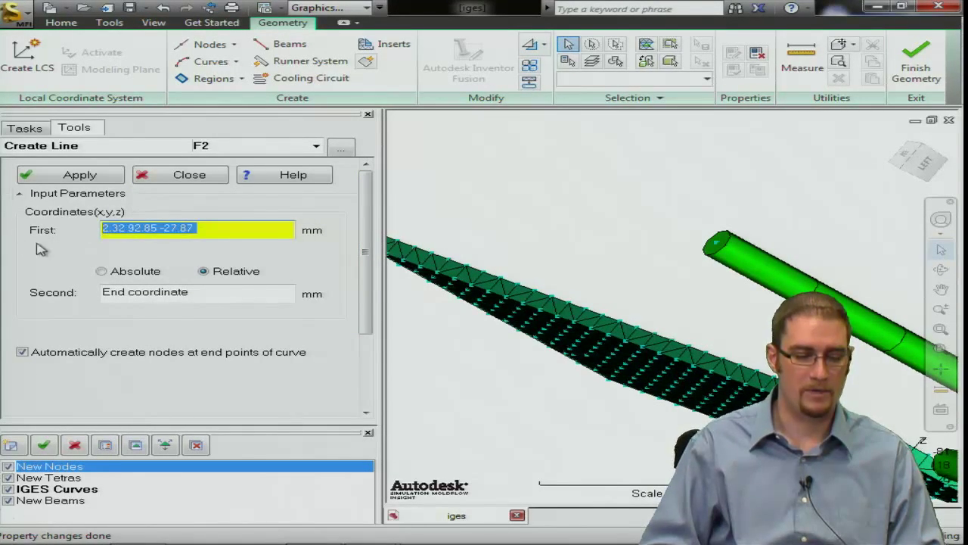
{"action": "left_click", "coordinate": [717, 243]}
{"action": "middle_click_drag", "start_coordinate": [717, 243], "coordinate": [756, 250]}
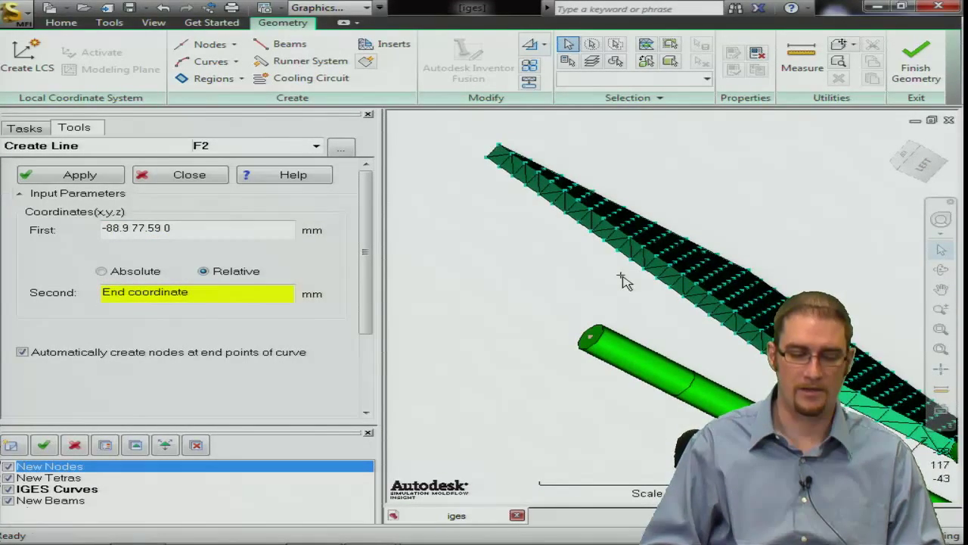
{"action": "scroll", "coordinate": [630, 285], "scroll_direction": "down", "scroll_amount": 4}
{"action": "scroll", "coordinate": [641, 284], "scroll_direction": "down", "scroll_amount": 1}
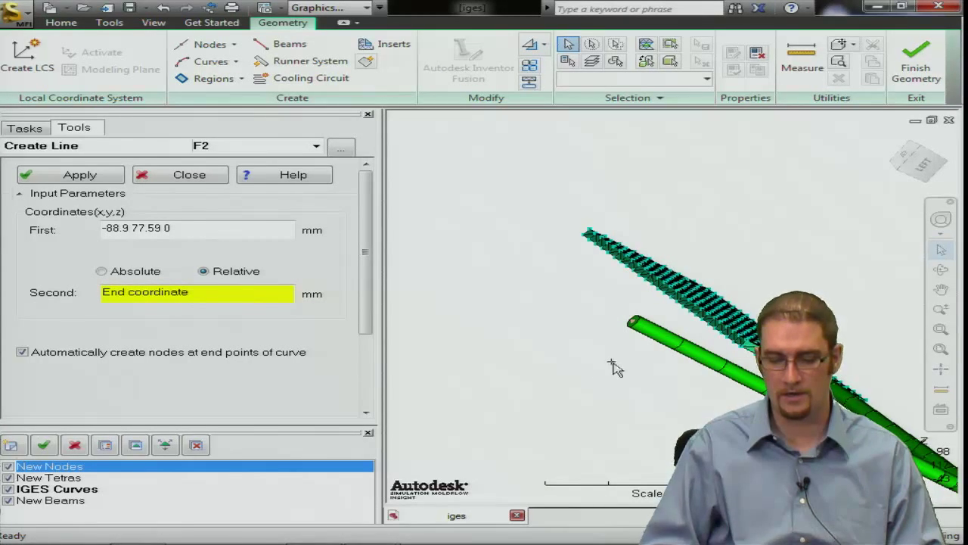
{"action": "left_click_drag", "start_coordinate": [196, 296], "coordinate": [9, 308]}
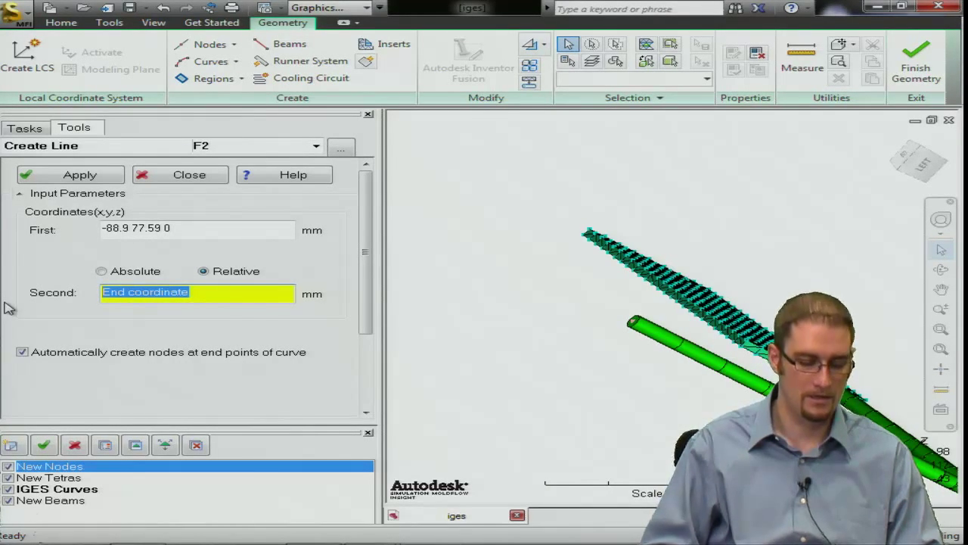
{"action": "type", "text": "0 0 40"}
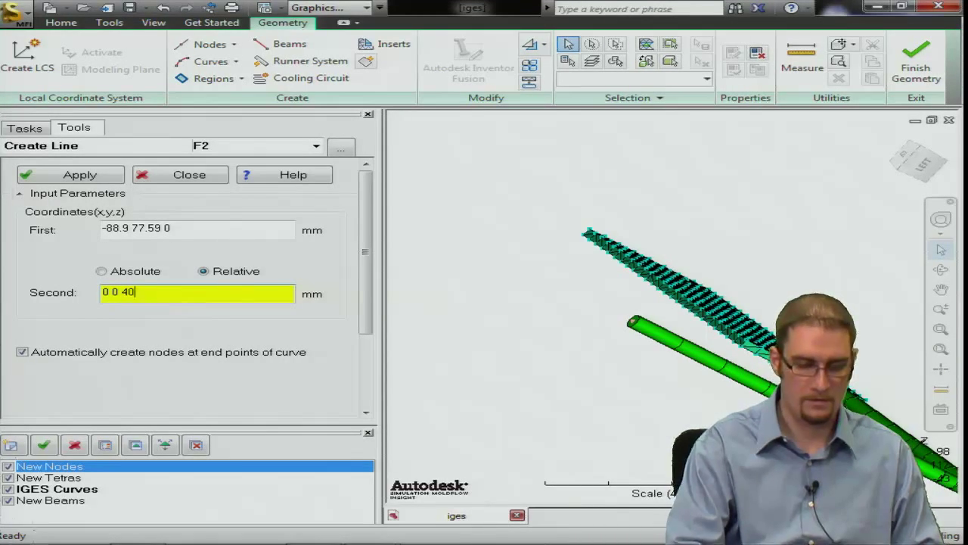
{"action": "key", "text": "Return"}
{"action": "mouse_move", "coordinate": [628, 302]}
{"action": "middle_mouse_down"}
{"action": "mouse_move", "coordinate": [731, 325]}
{"action": "mouse_move", "coordinate": [673, 336]}
{"action": "mouse_move", "coordinate": [640, 328]}
{"action": "mouse_move", "coordinate": [723, 282]}
{"action": "mouse_move", "coordinate": [723, 313]}
{"action": "mouse_move", "coordinate": [676, 325]}
{"action": "mouse_move", "coordinate": [670, 339]}
{"action": "mouse_move", "coordinate": [695, 342]}
{"action": "middle_mouse_up"}
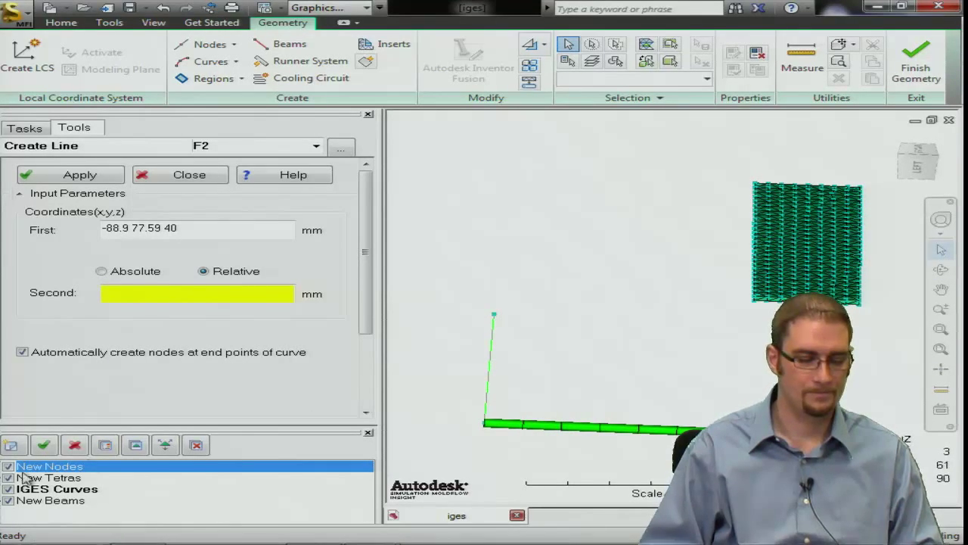
{"action": "left_click", "coordinate": [180, 175]}
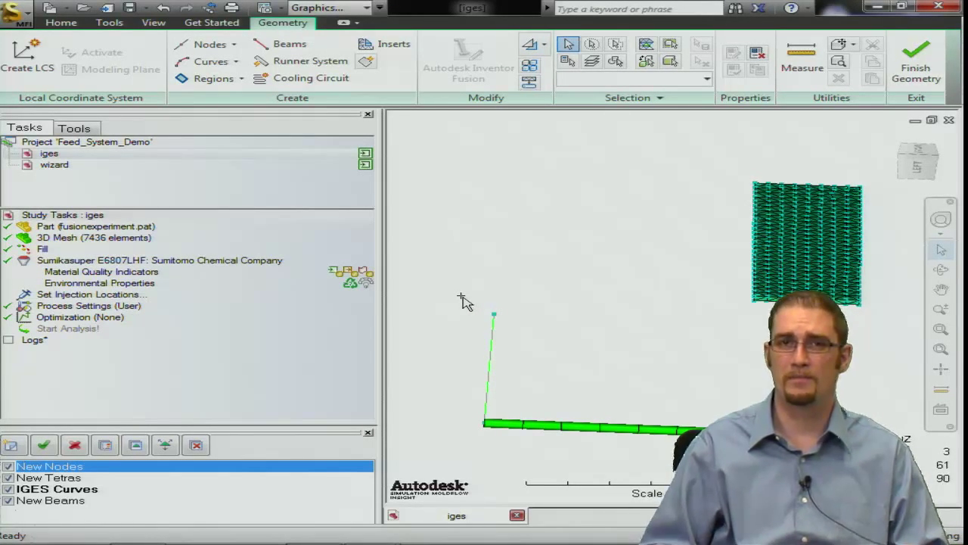
Step: Assign the sprue line and its end node to a new layer and hide all other layers
{"action": "left_click_drag", "start_coordinate": [461, 285], "coordinate": [534, 393]}
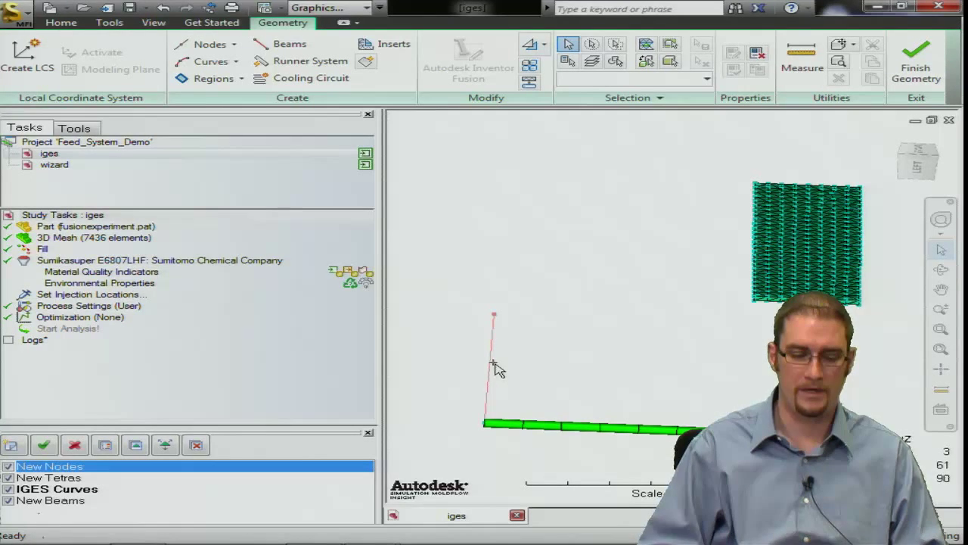
{"action": "left_click", "coordinate": [14, 446]}
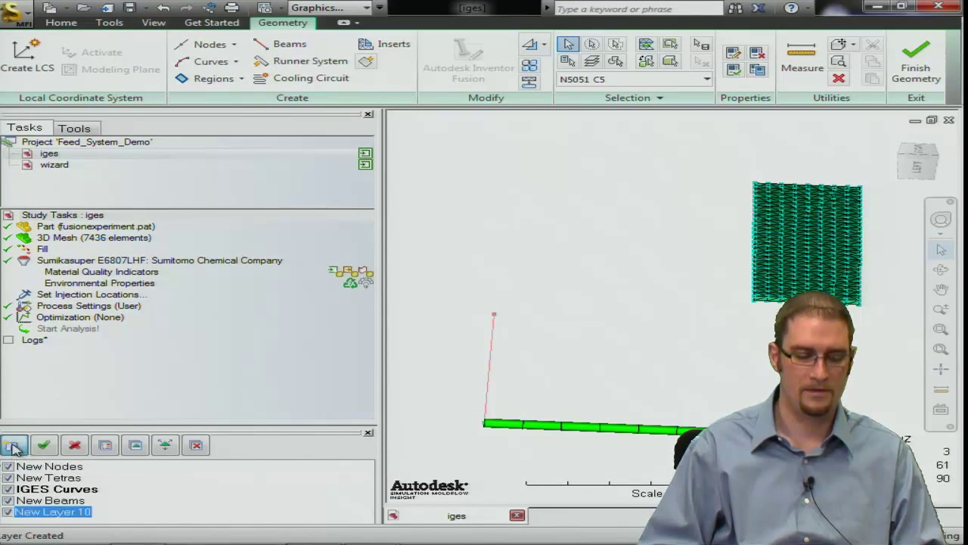
{"action": "left_click", "coordinate": [137, 445]}
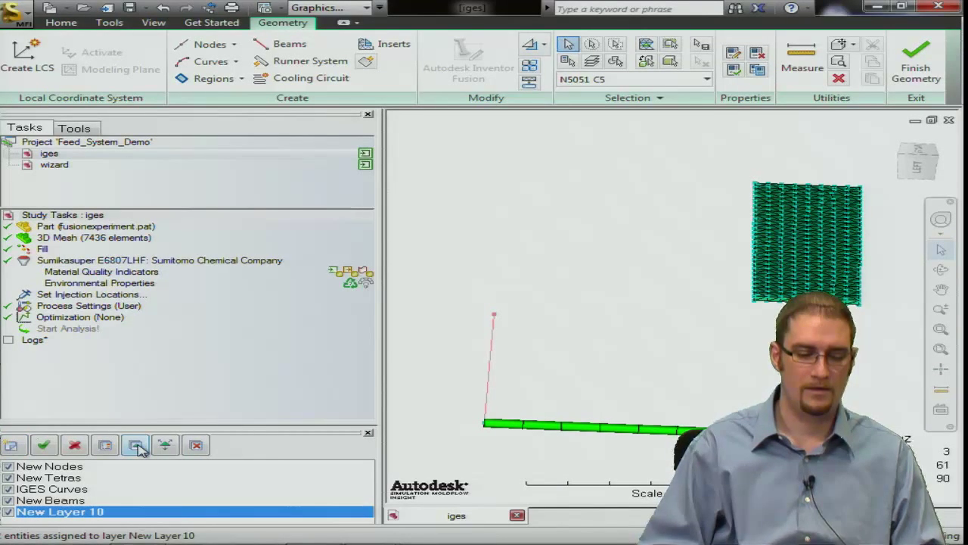
{"action": "right_click", "coordinate": [98, 511]}
{"action": "left_click", "coordinate": [154, 463]}
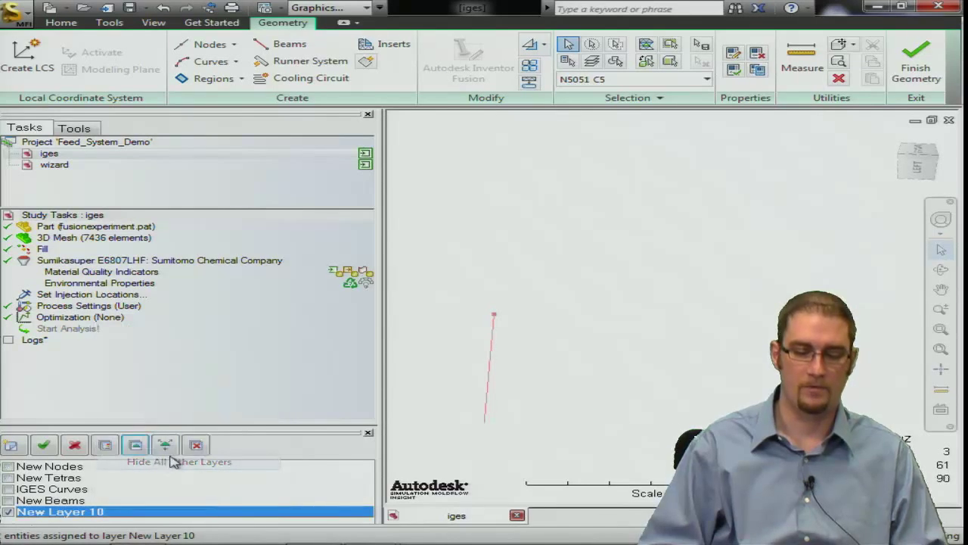
{"action": "left_click", "coordinate": [401, 136]}
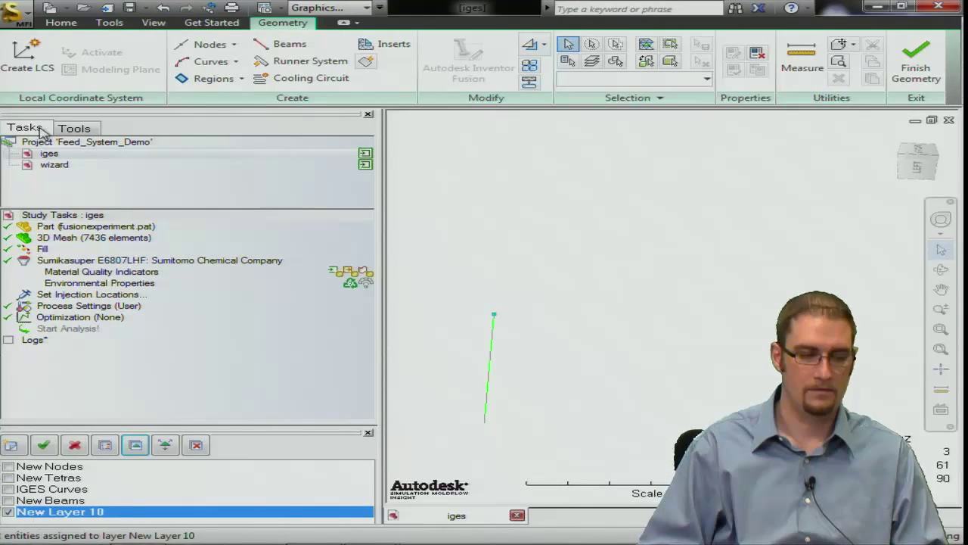
Step: Finish geometry editing and mesh the sprue line into beams, previewing the node spacing with a 10 mm global edge length first
{"action": "left_click", "coordinate": [910, 63]}
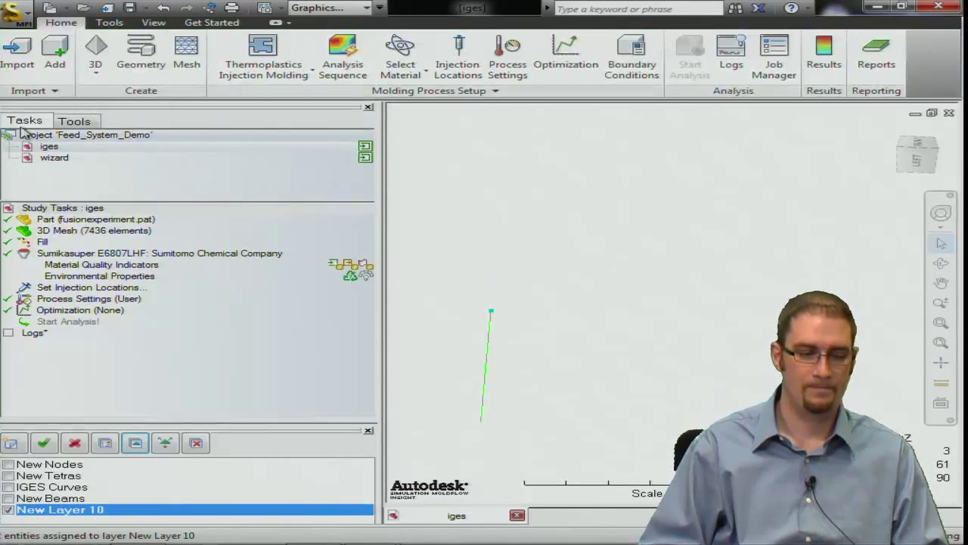
{"action": "left_click", "coordinate": [189, 50]}
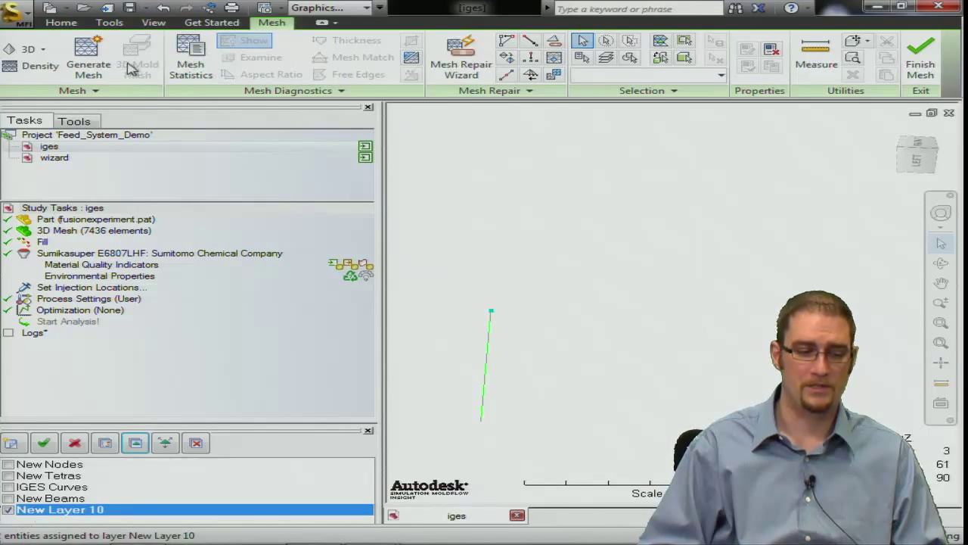
{"action": "left_click", "coordinate": [87, 57]}
{"action": "left_click", "coordinate": [263, 340]}
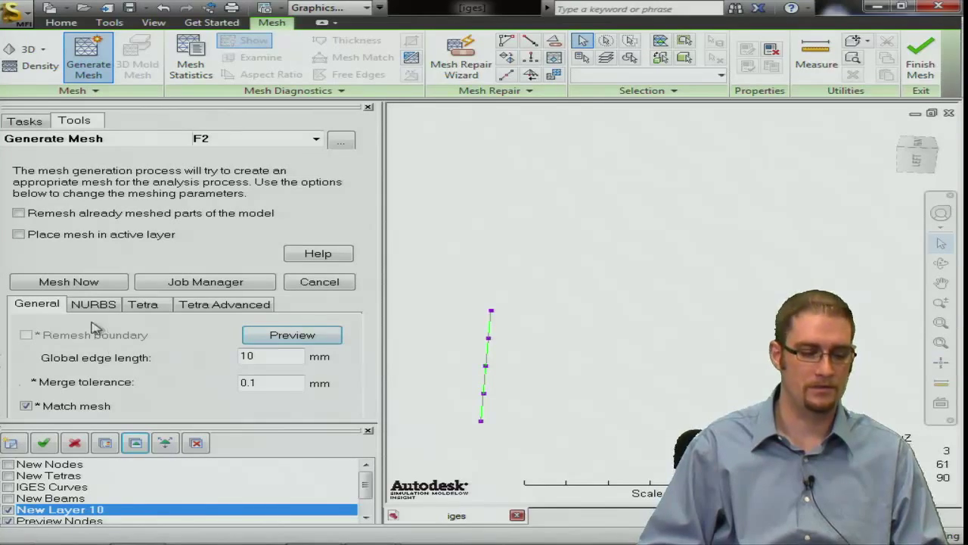
{"action": "left_click", "coordinate": [68, 281]}
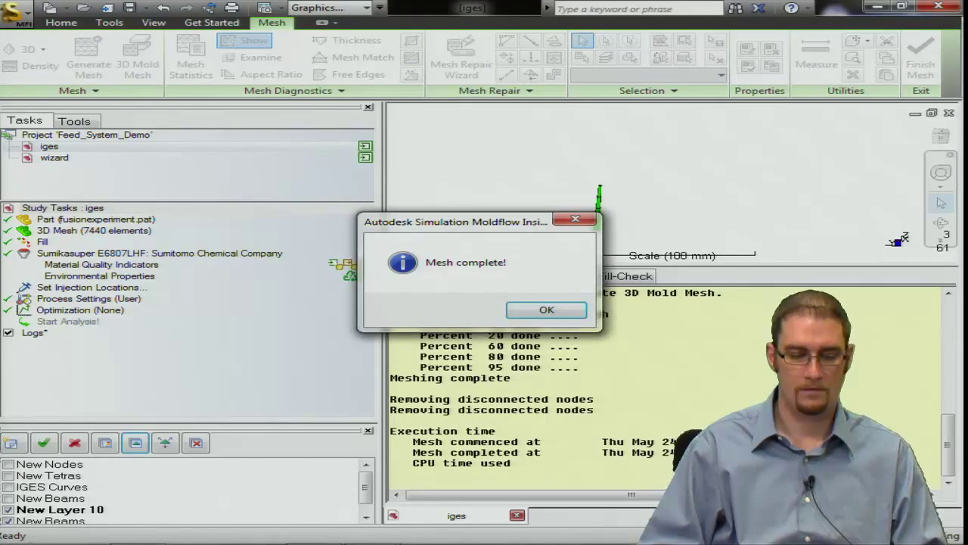
{"action": "left_click", "coordinate": [546, 310]}
{"action": "left_click", "coordinate": [8, 332]}
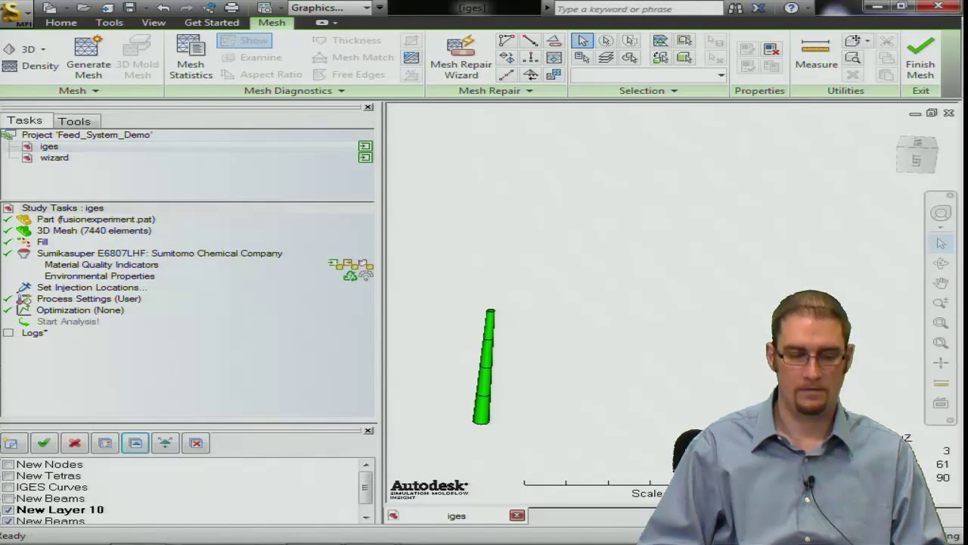
Step: Show all layers again and inspect the meshed sprue, runner and part together
{"action": "middle_click_drag", "start_coordinate": [524, 361], "coordinate": [403, 404]}
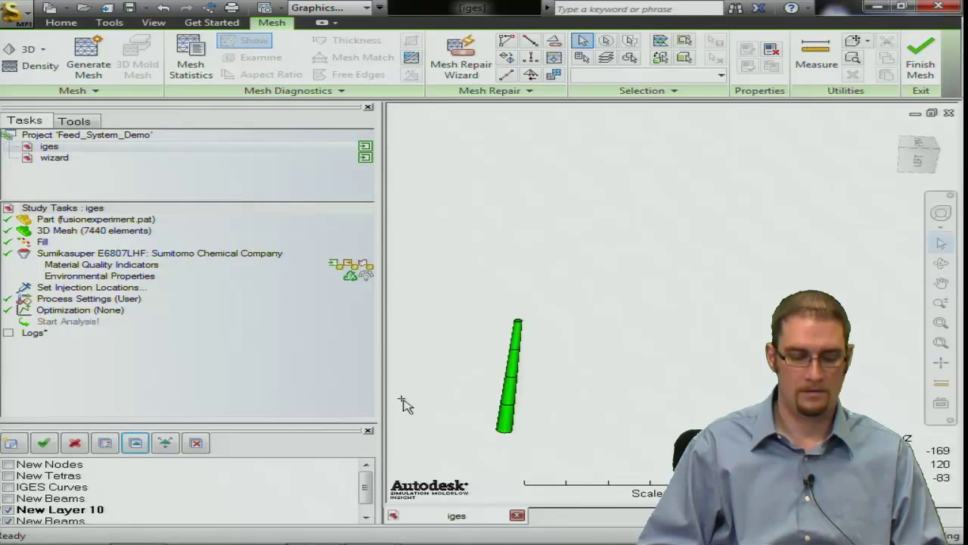
{"action": "right_click", "coordinate": [272, 487]}
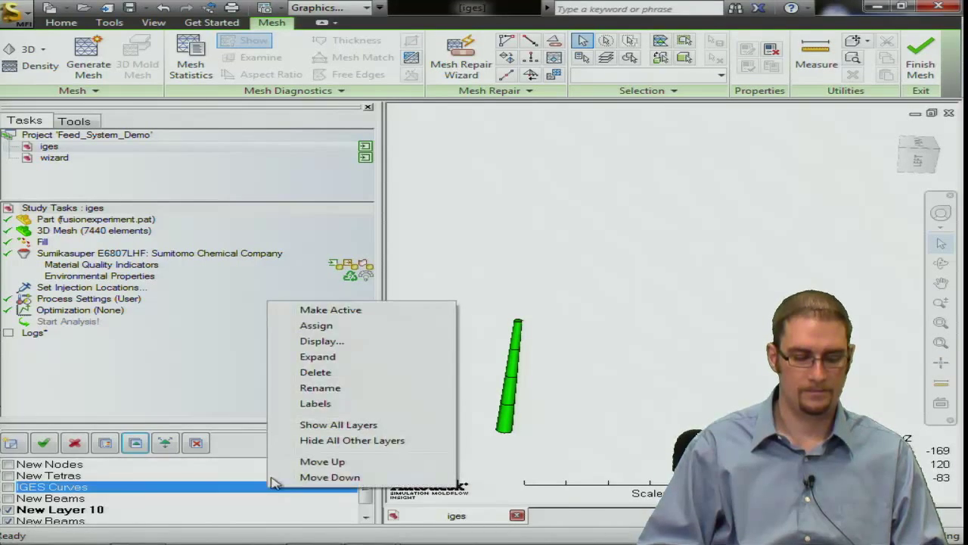
{"action": "left_click", "coordinate": [356, 428]}
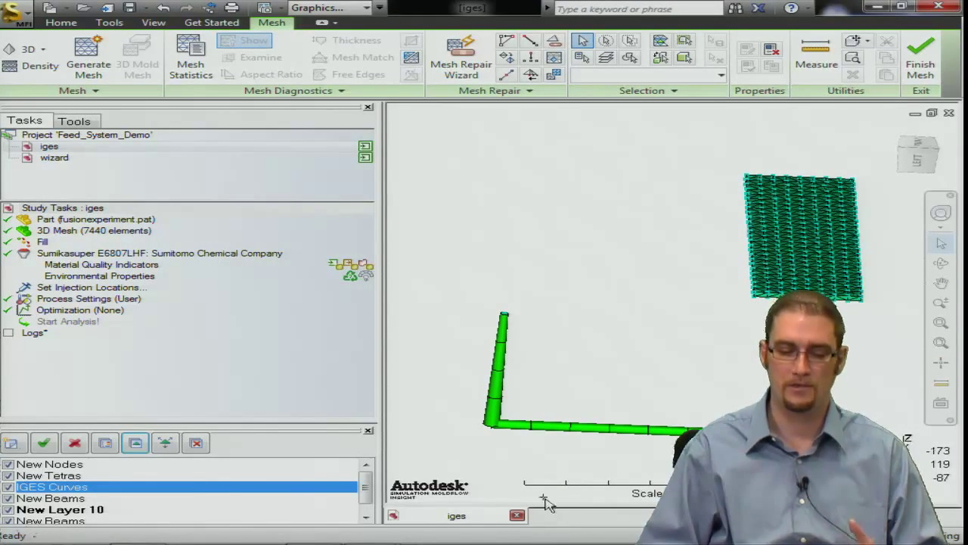
{"action": "middle_click_drag", "start_coordinate": [596, 416], "coordinate": [538, 387]}
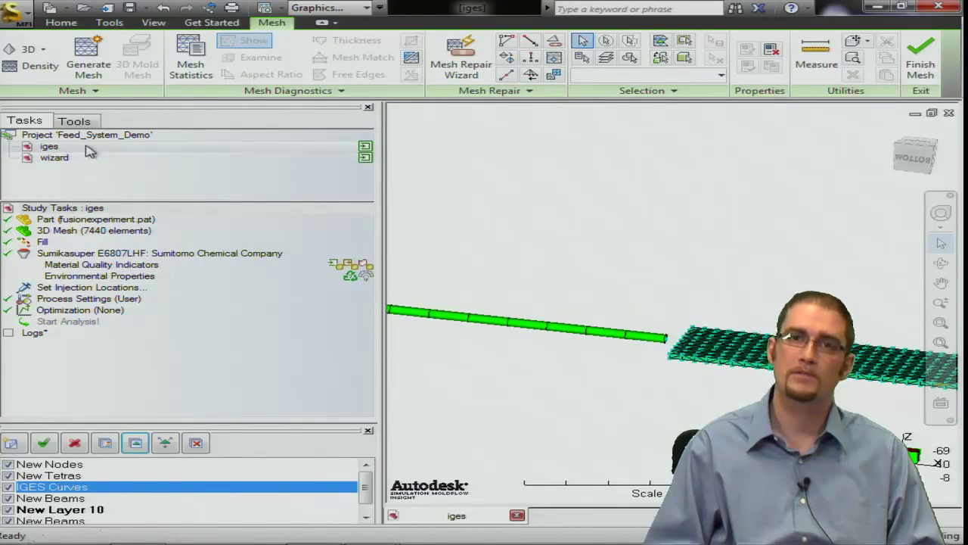
Step: Open the wizard study with a wider model view and finish mesh editing
{"action": "double_click", "coordinate": [55, 157]}
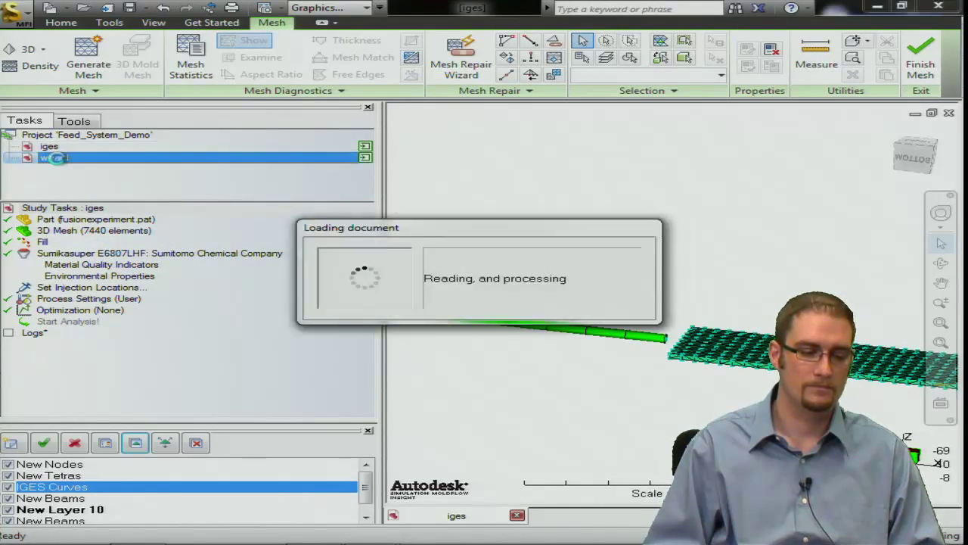
{"action": "left_click_drag", "start_coordinate": [752, 346], "coordinate": [606, 320]}
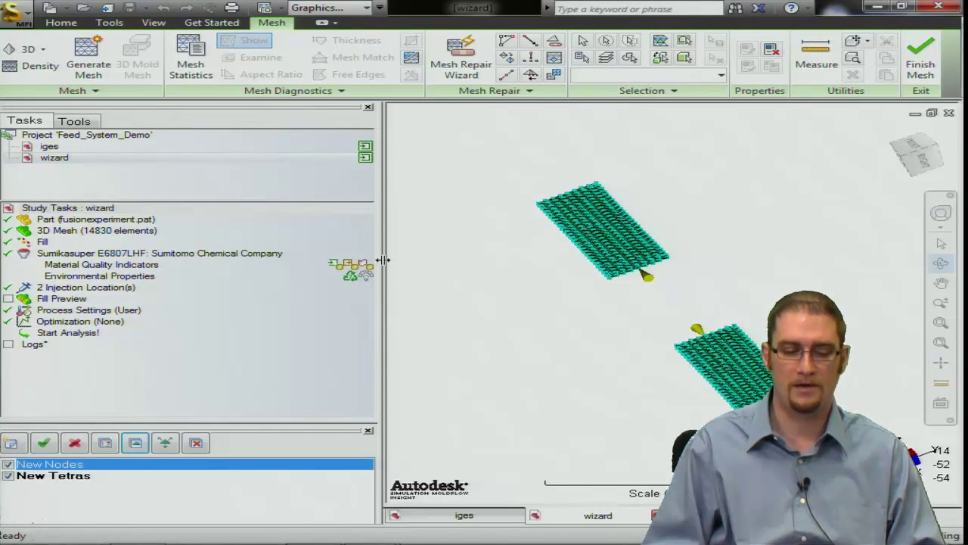
{"action": "left_click_drag", "start_coordinate": [292, 261], "coordinate": [227, 265]}
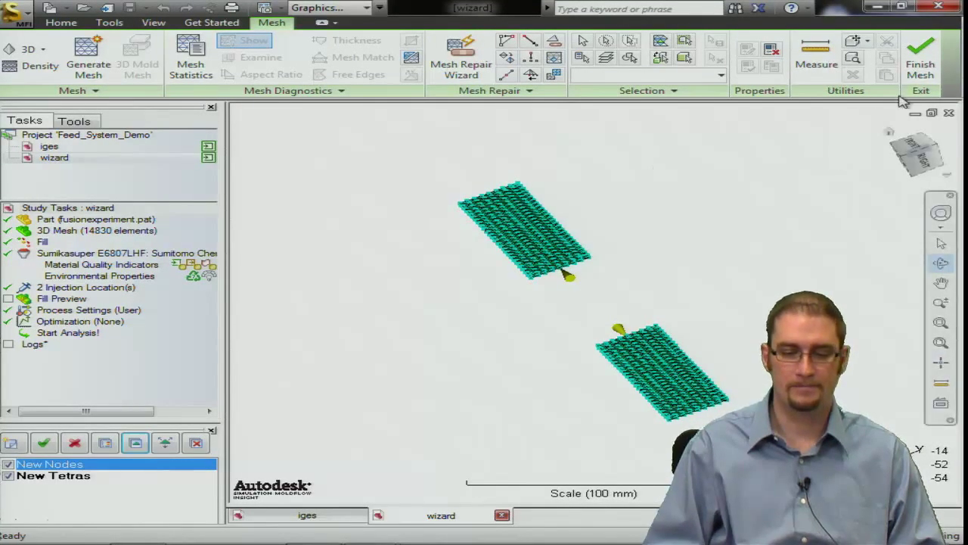
{"action": "left_click", "coordinate": [921, 59]}
{"action": "left_click_drag", "start_coordinate": [810, 248], "coordinate": [777, 264]}
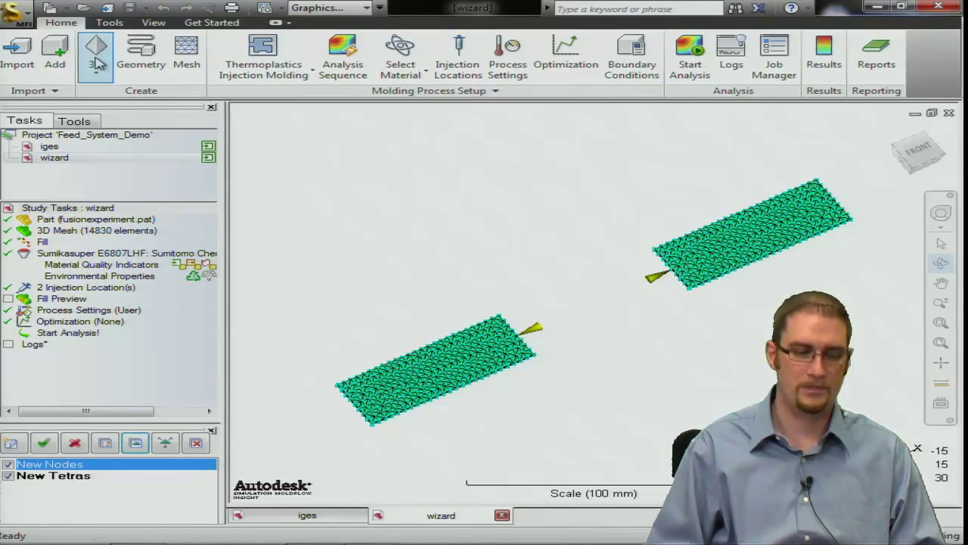
Step: Start the Runner System wizard from the geometry tools and move its dialog clear of the meshed parts
{"action": "left_click", "coordinate": [149, 59]}
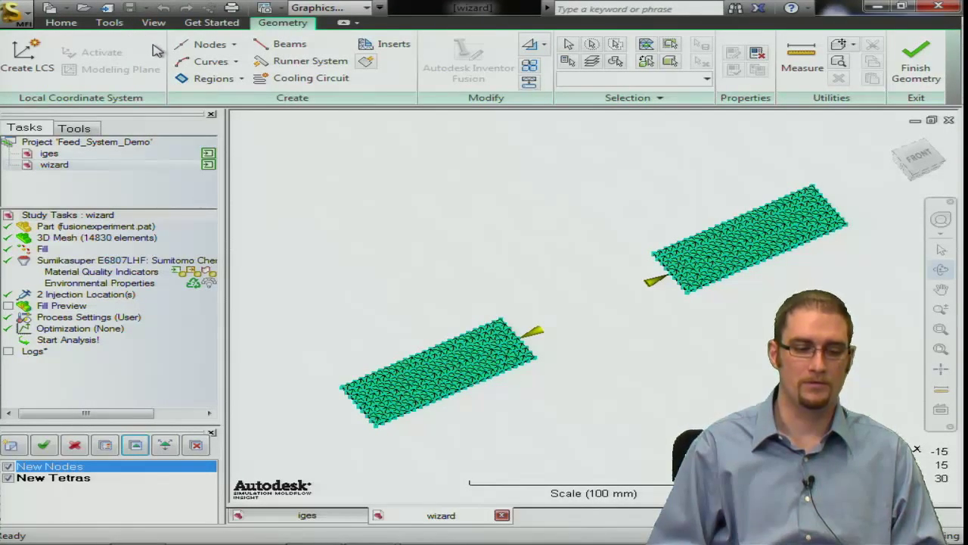
{"action": "left_click", "coordinate": [335, 63]}
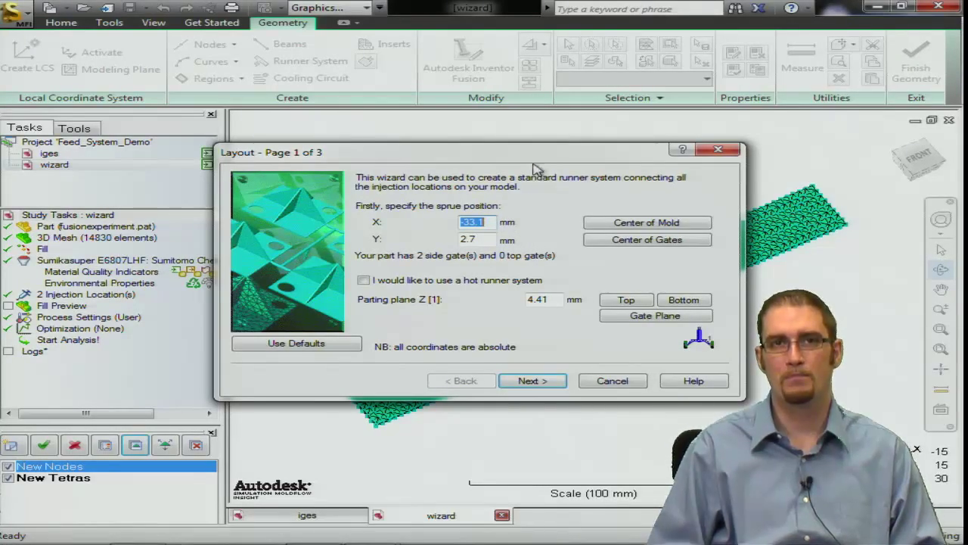
{"action": "left_click_drag", "start_coordinate": [528, 159], "coordinate": [329, 91]}
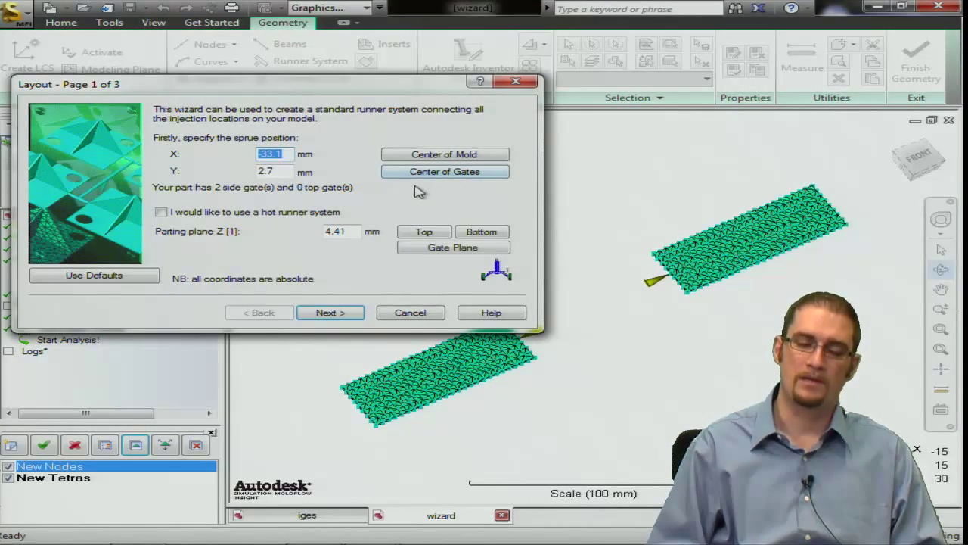
Step: Look up the context help for the sprue position's X value and close the help
{"action": "left_click", "coordinate": [478, 84]}
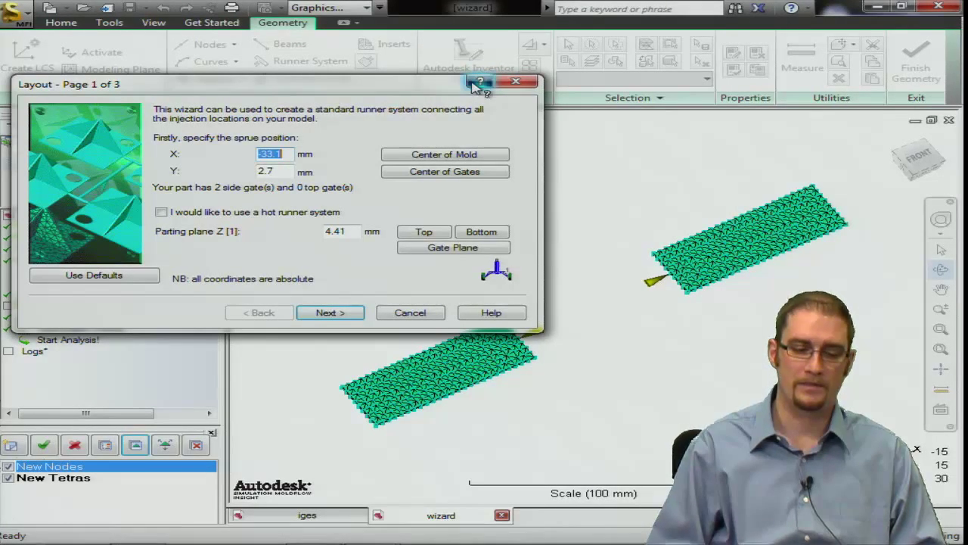
{"action": "left_click", "coordinate": [301, 155]}
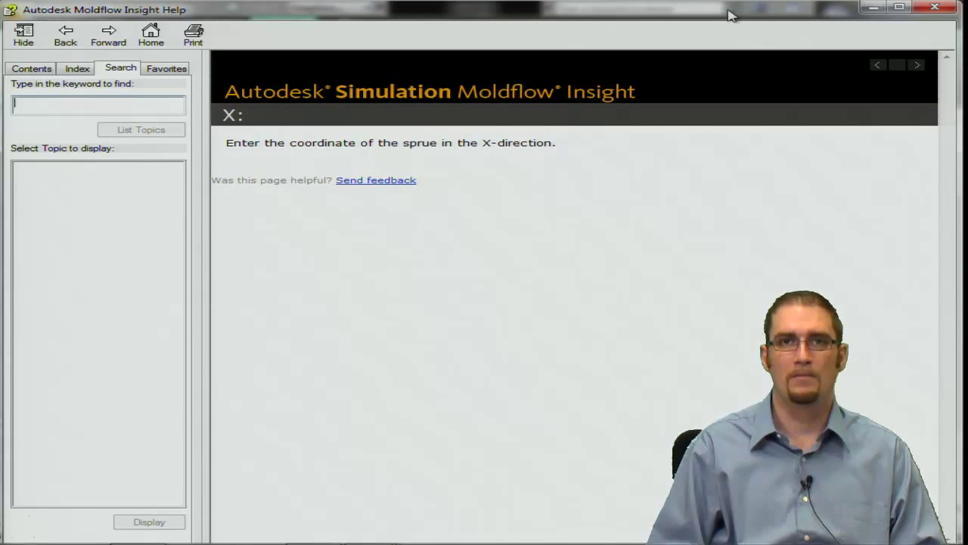
{"action": "left_click", "coordinate": [934, 9]}
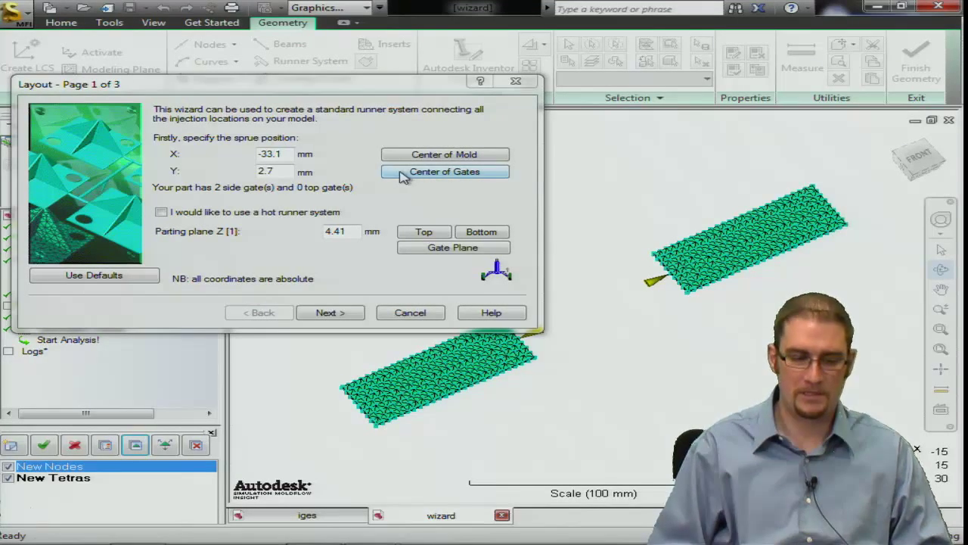
Step: Position the sprue at the center of the mold, set the parting plane to Top, and continue to the sprue and runner dimensions
{"action": "left_click", "coordinate": [447, 160]}
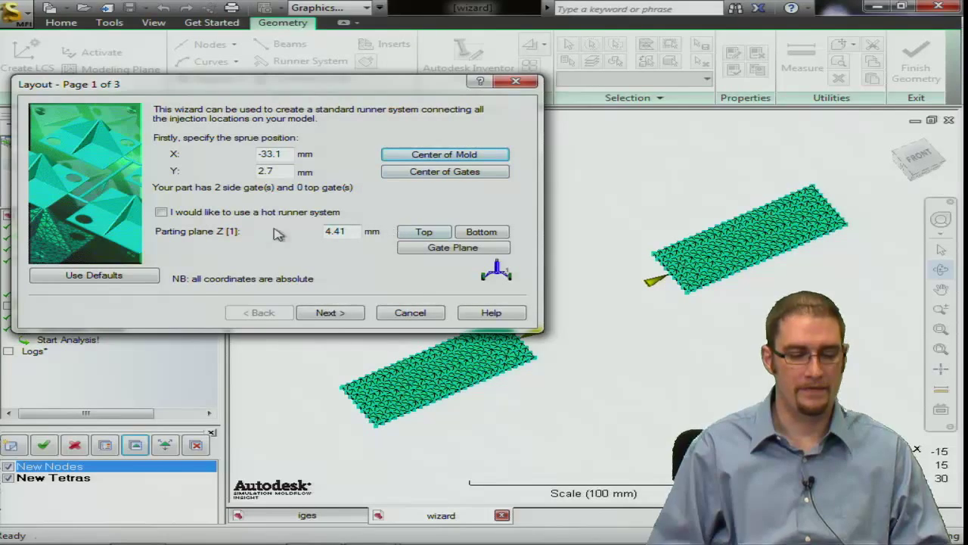
{"action": "left_click", "coordinate": [437, 237]}
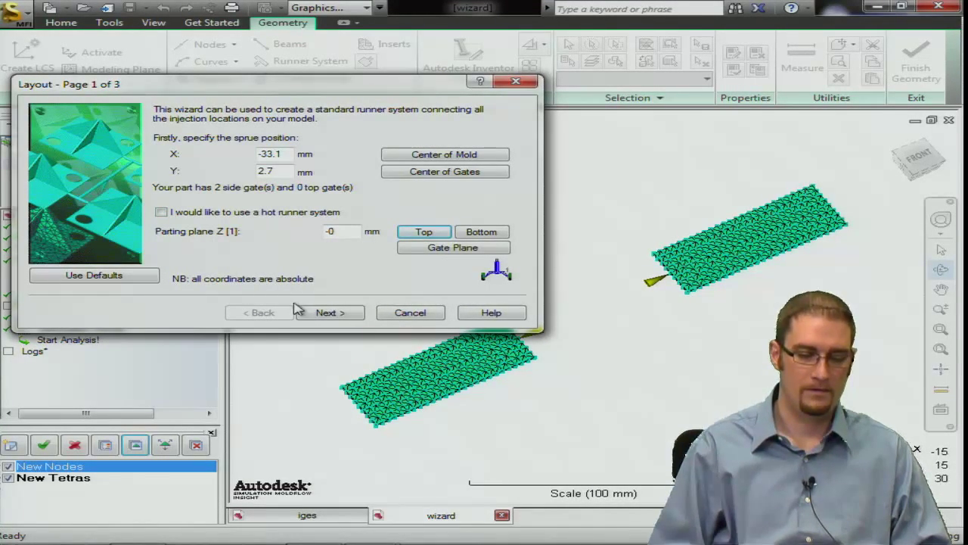
{"action": "left_click", "coordinate": [320, 314]}
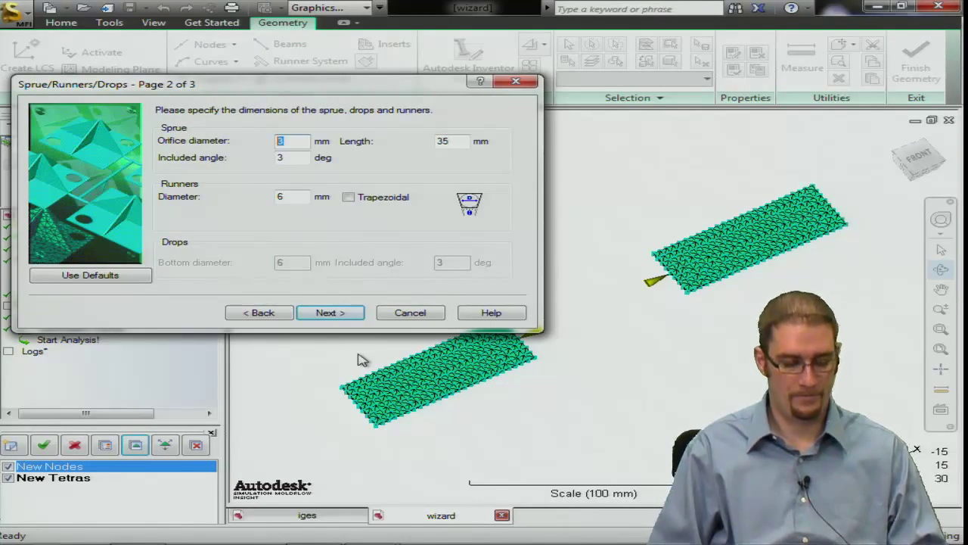
Step: Set the sprue orifice diameter to 2 mm, sprue length to 40 mm and runner diameter to 3 mm, and generate the runner system
{"action": "type", "text": "2"}
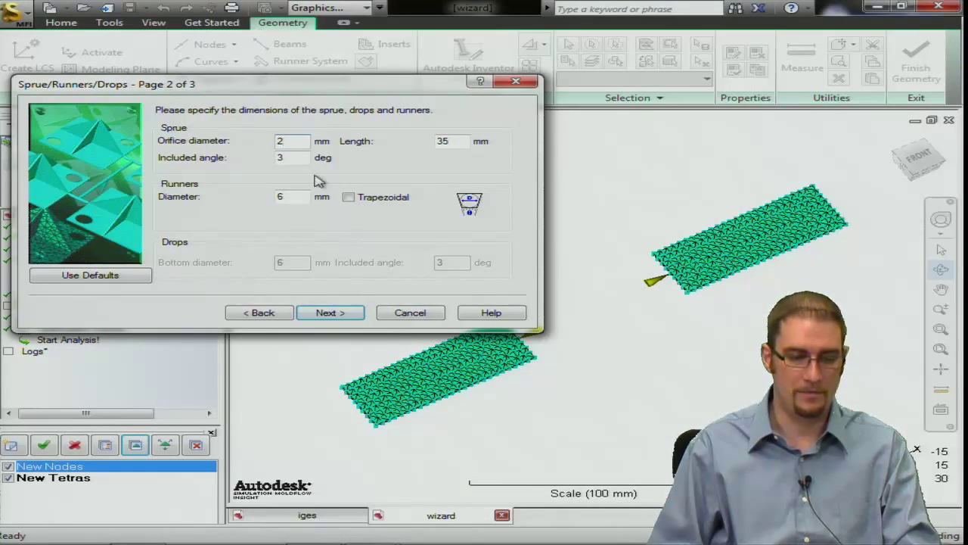
{"action": "double_click", "coordinate": [457, 140]}
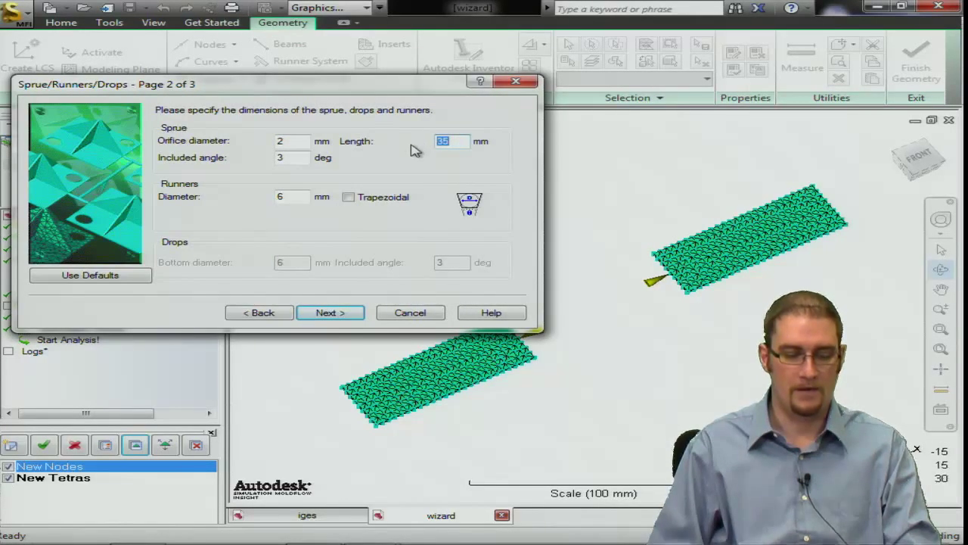
{"action": "type", "text": "40"}
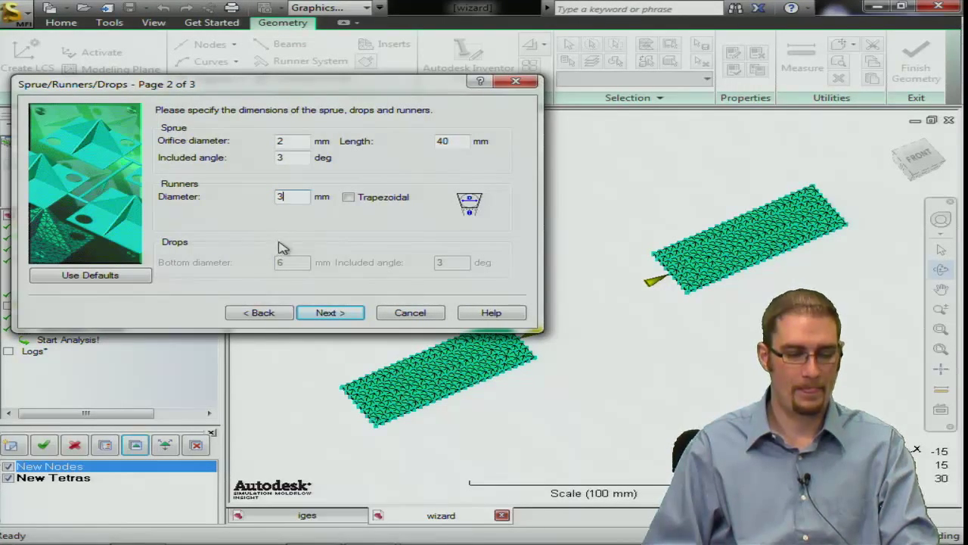
{"action": "left_click", "coordinate": [330, 313]}
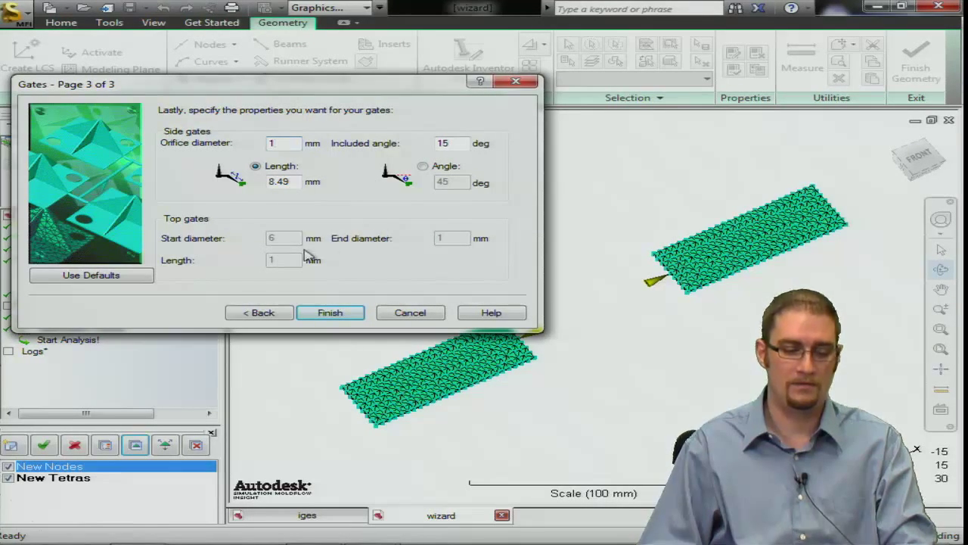
{"action": "left_click", "coordinate": [331, 315]}
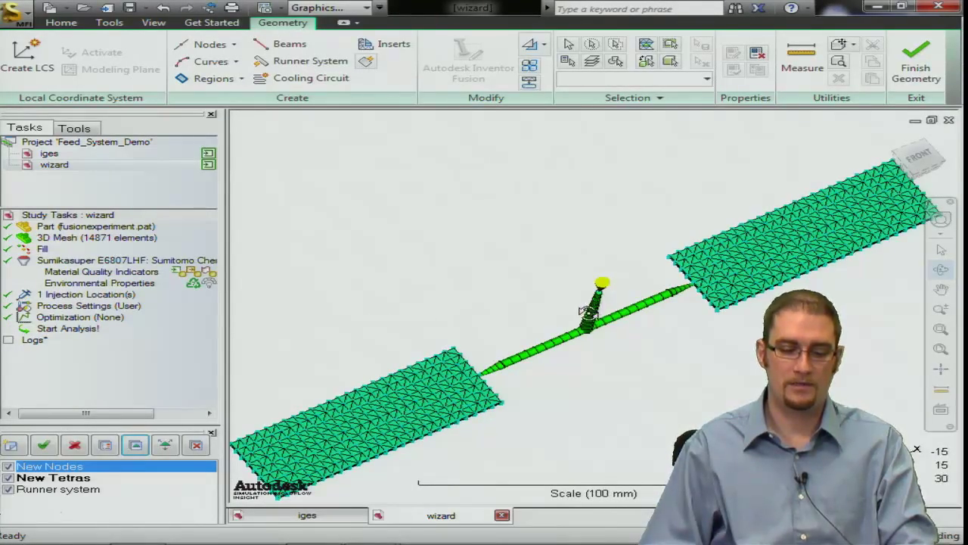
Step: Change the property type of the beam elements in the sprue's upper half to Hot sprue
{"action": "left_click_drag", "start_coordinate": [578, 318], "coordinate": [661, 350]}
{"action": "left_click_drag", "start_coordinate": [609, 386], "coordinate": [583, 406]}
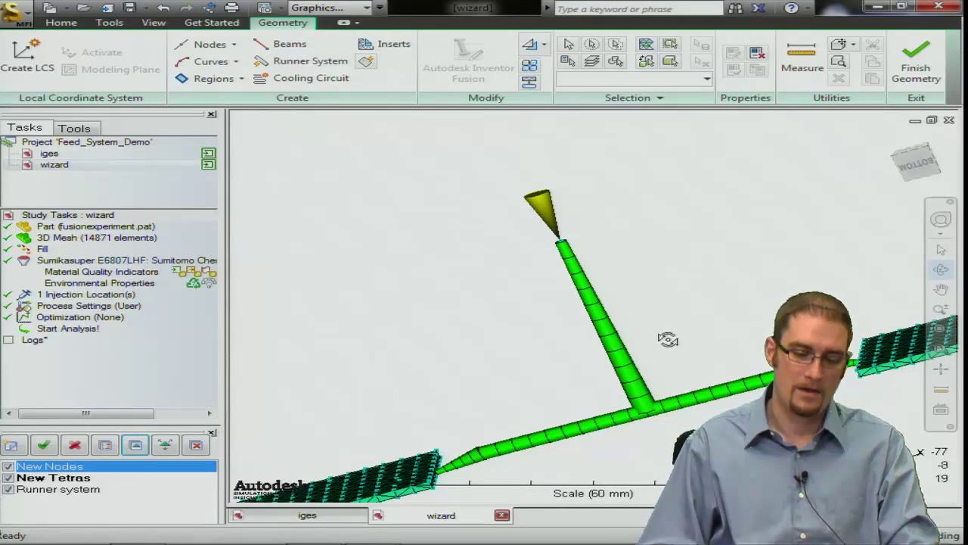
{"action": "mouse_move", "coordinate": [671, 339]}
{"action": "left_mouse_down"}
{"action": "mouse_move", "coordinate": [700, 334]}
{"action": "mouse_move", "coordinate": [673, 334]}
{"action": "left_mouse_up"}
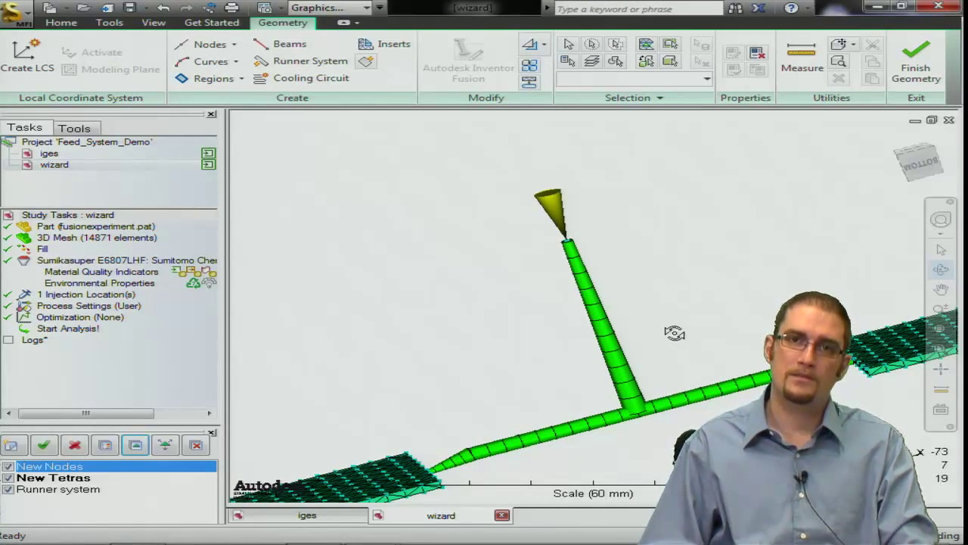
{"action": "left_click", "coordinate": [942, 252]}
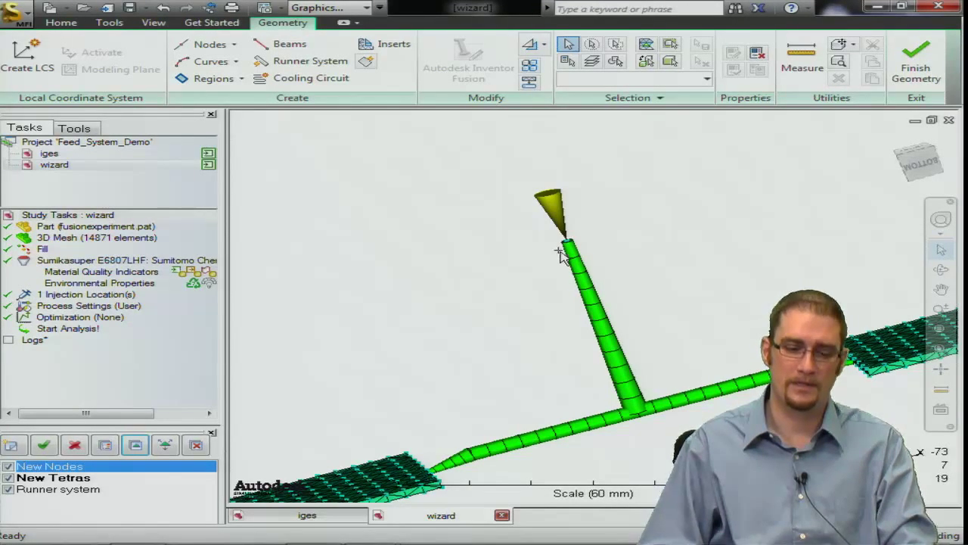
{"action": "left_click_drag", "start_coordinate": [560, 253], "coordinate": [605, 324]}
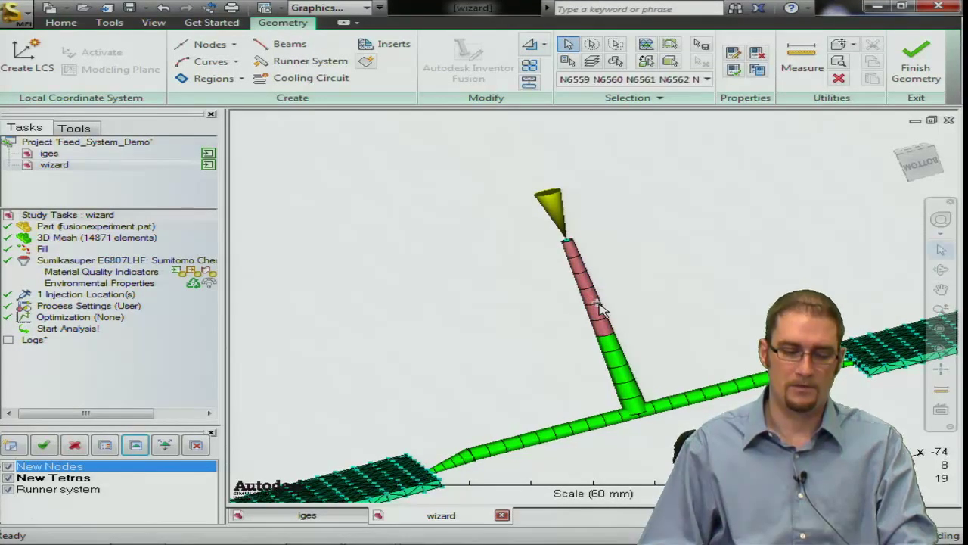
{"action": "right_click", "coordinate": [597, 310]}
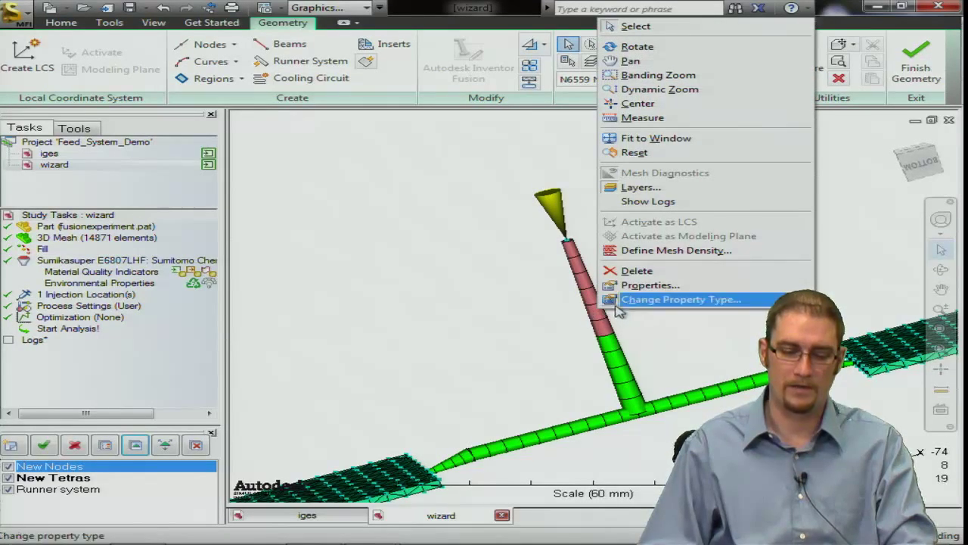
{"action": "left_click", "coordinate": [627, 302]}
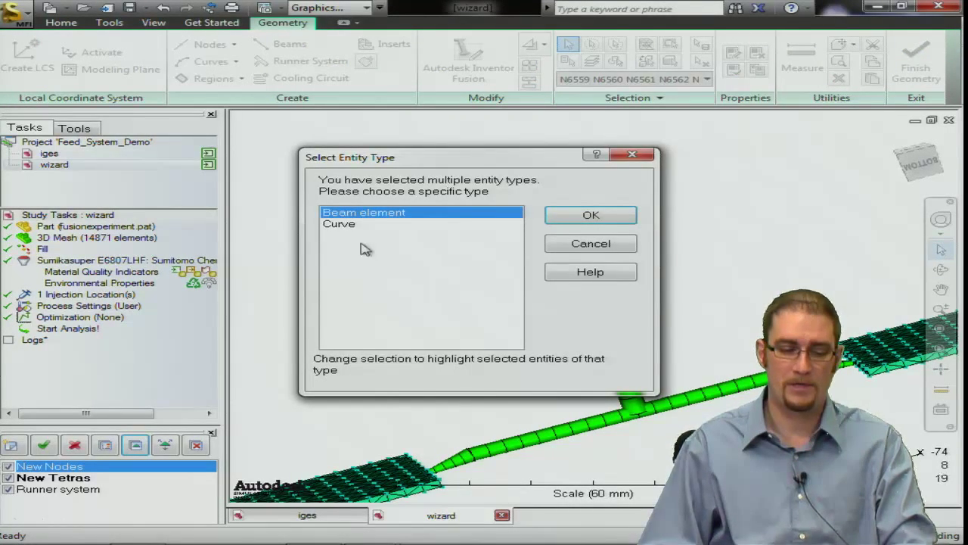
{"action": "left_click", "coordinate": [557, 219]}
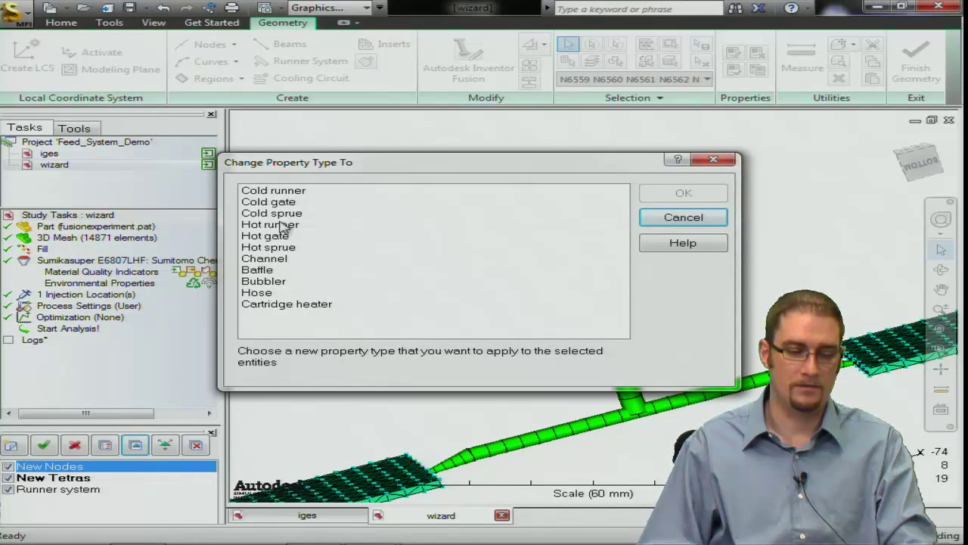
{"action": "left_click", "coordinate": [291, 247]}
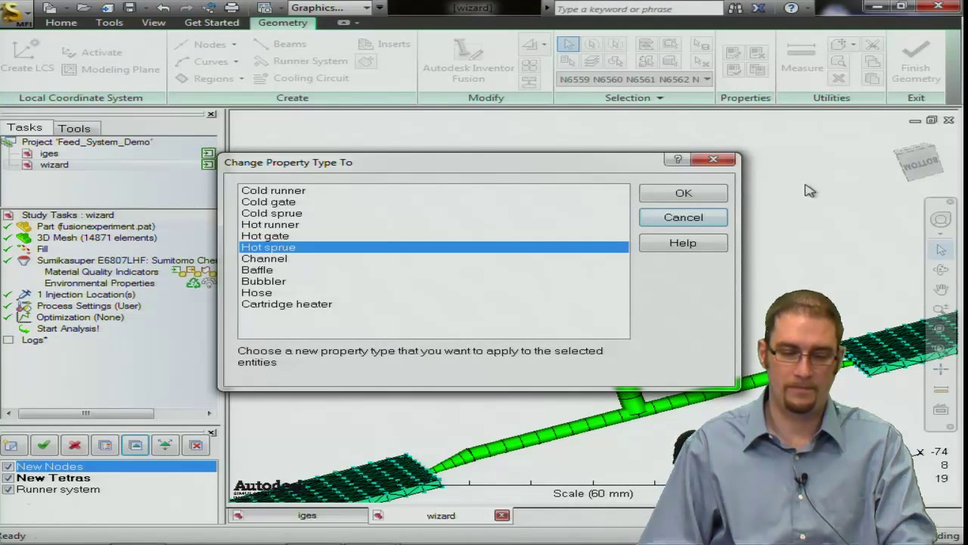
{"action": "left_click", "coordinate": [698, 194]}
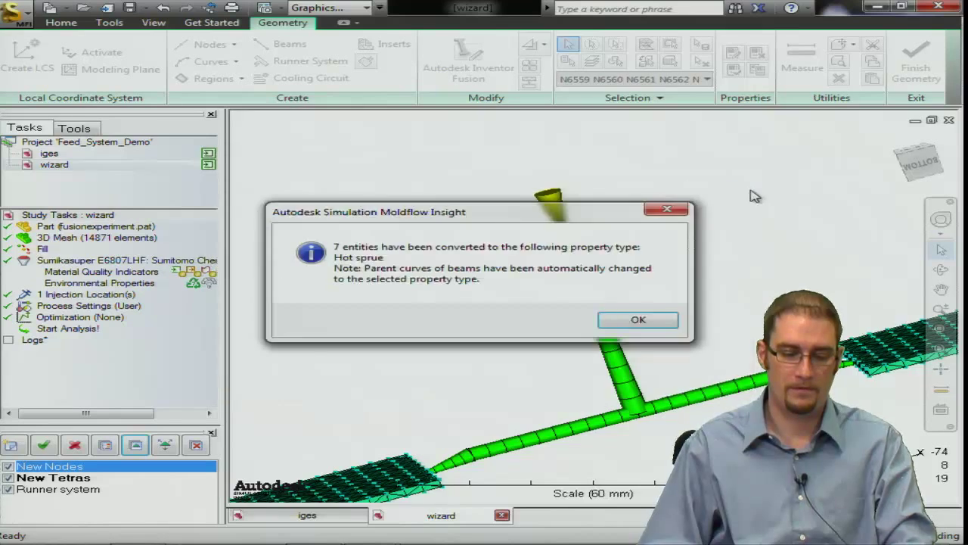
{"action": "left_click", "coordinate": [647, 322]}
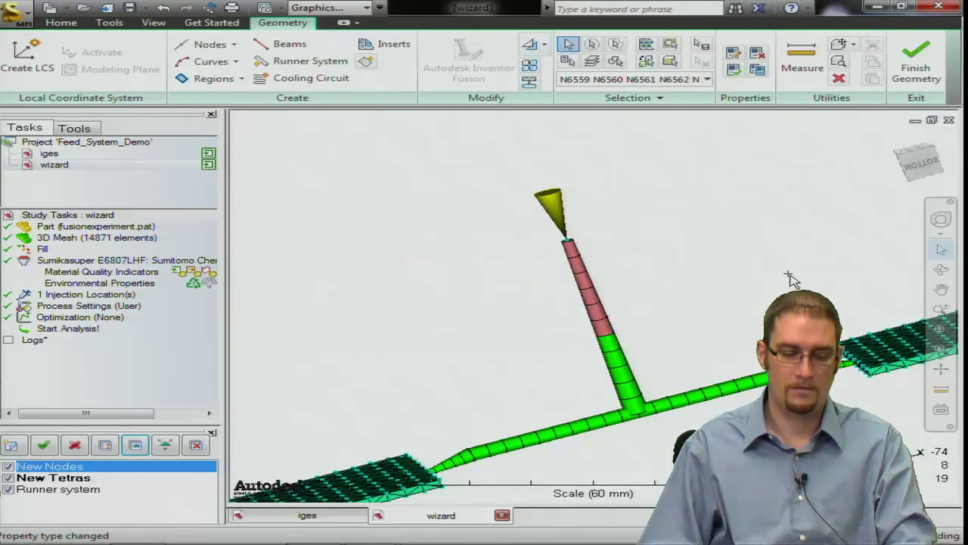
{"action": "middle_click_drag", "start_coordinate": [573, 249], "coordinate": [577, 249]}
{"action": "right_click", "coordinate": [576, 250]}
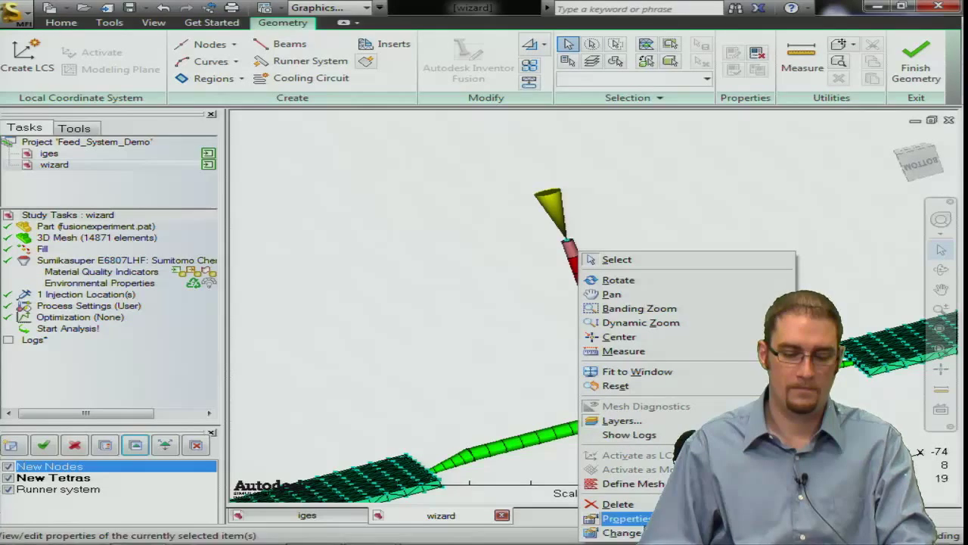
{"action": "left_click", "coordinate": [622, 532]}
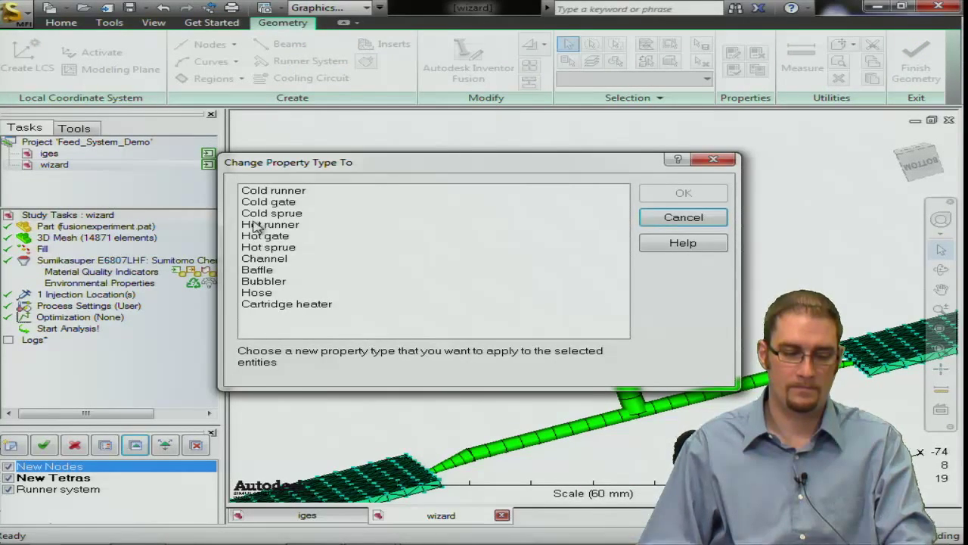
{"action": "left_click", "coordinate": [684, 219]}
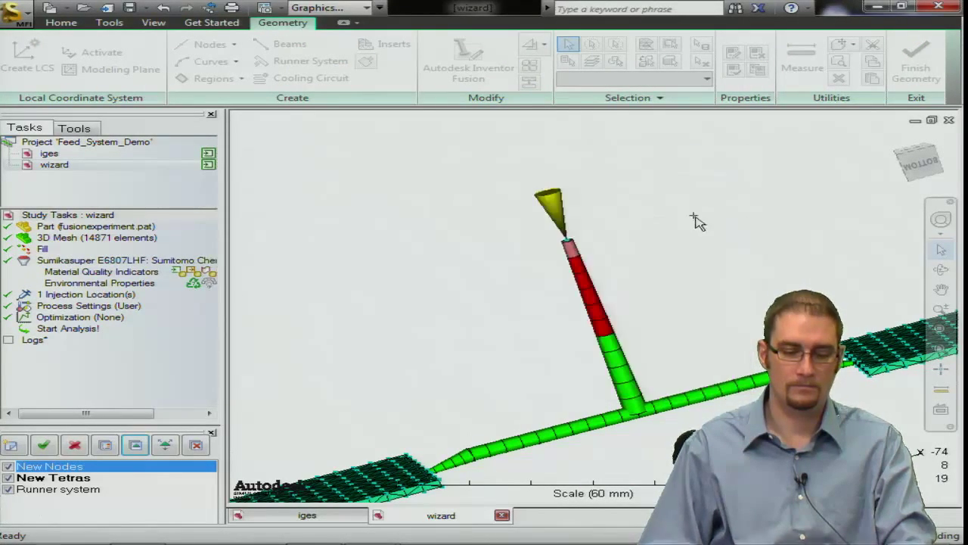
Step: Change the property type of all beam elements along the full length of the sprue to Hot sprue
{"action": "left_click_drag", "start_coordinate": [565, 245], "coordinate": [645, 407]}
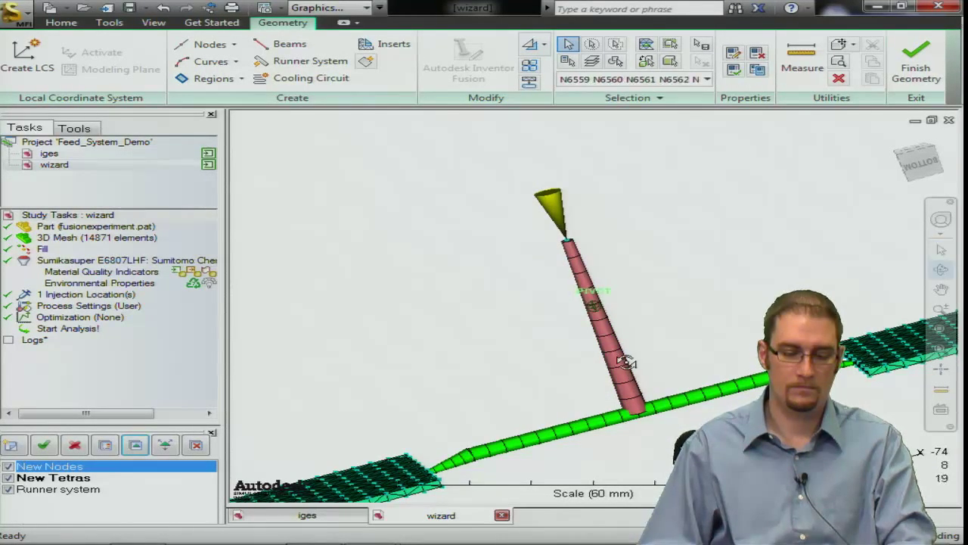
{"action": "right_click", "coordinate": [633, 363]}
{"action": "left_click", "coordinate": [677, 354]}
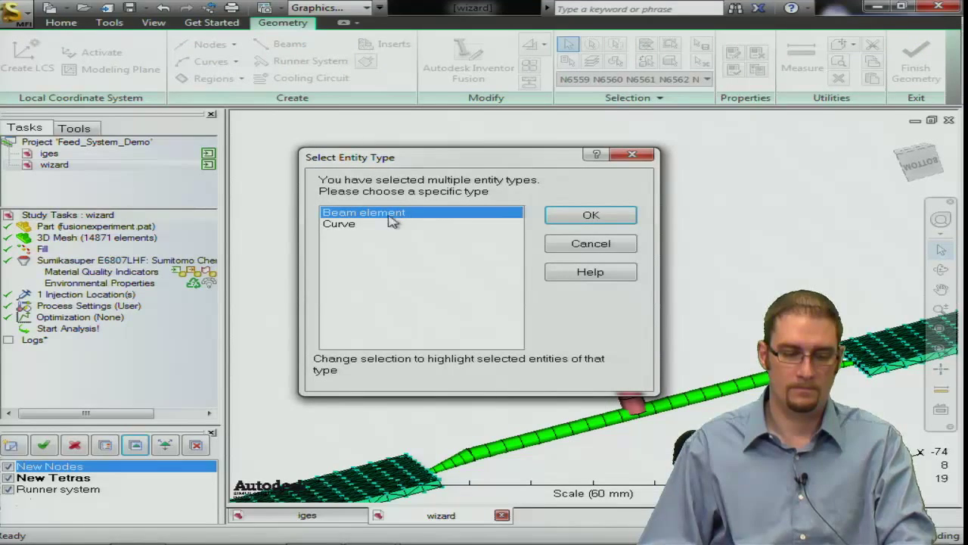
{"action": "left_click", "coordinate": [555, 218]}
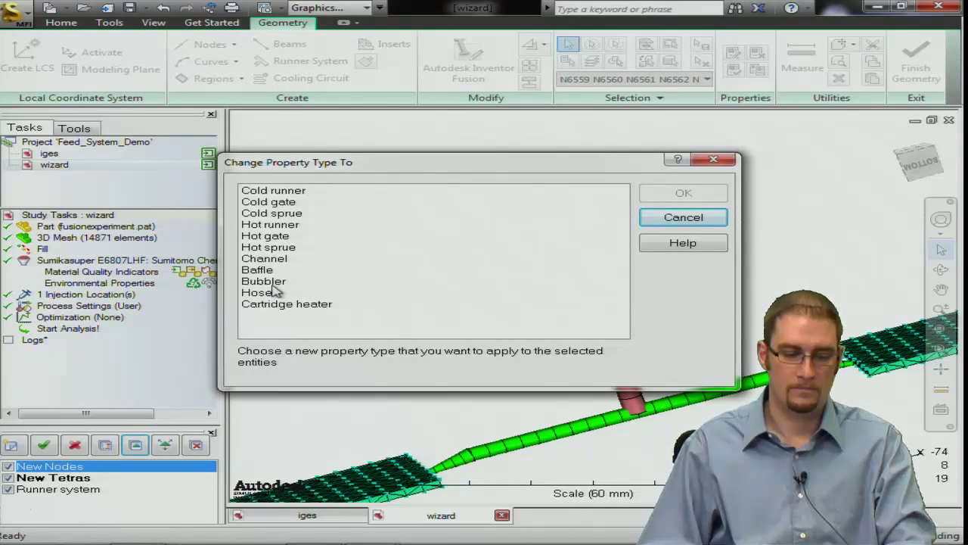
{"action": "left_click", "coordinate": [284, 247]}
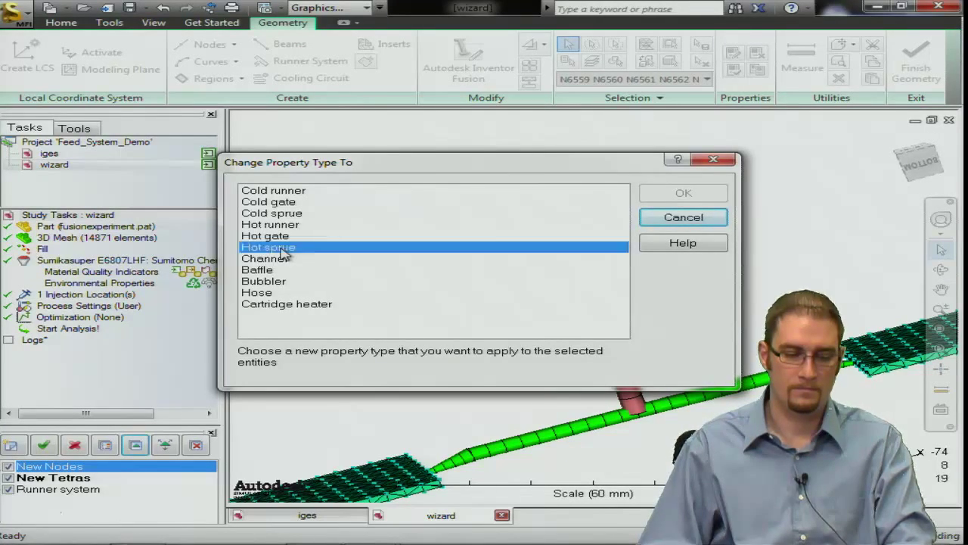
{"action": "left_click", "coordinate": [680, 200]}
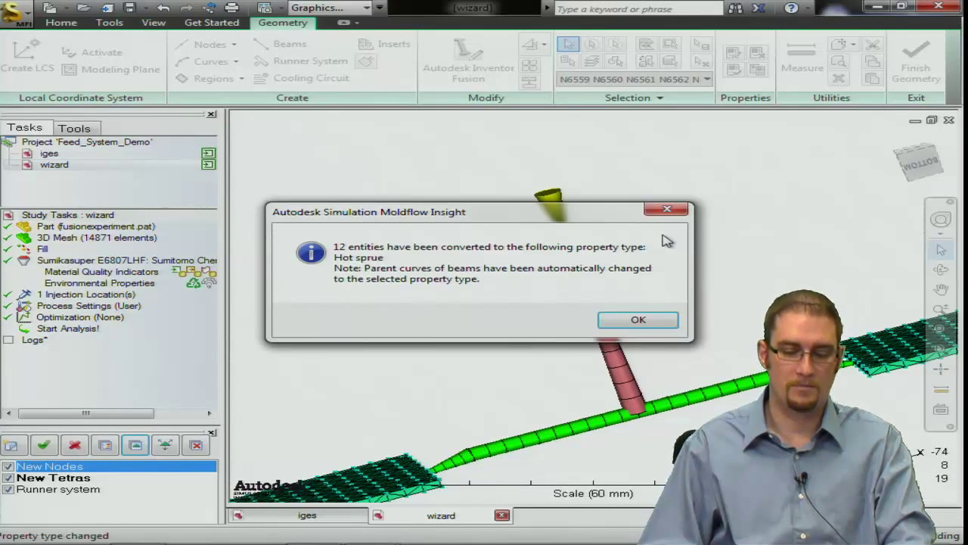
{"action": "left_click", "coordinate": [655, 321]}
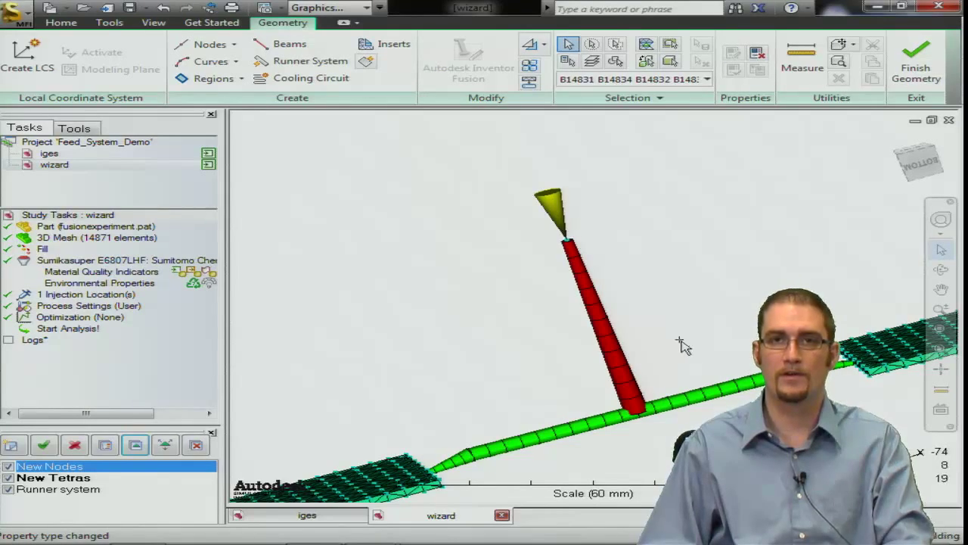
{"action": "left_click", "coordinate": [702, 359]}
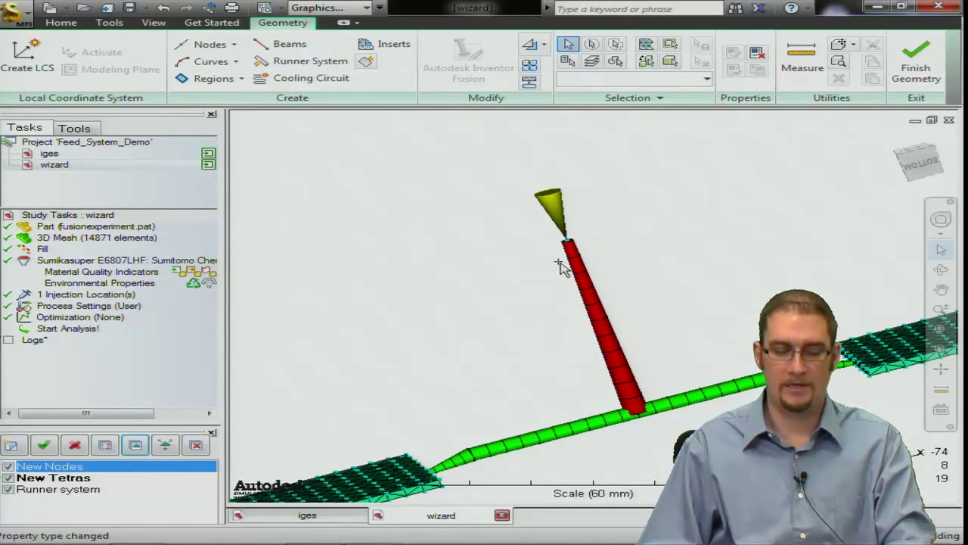
Step: Review the shape options and cross-sectional dimensions in the Hot sprue (default) #1 properties, and close them without changes
{"action": "left_click_drag", "start_coordinate": [546, 244], "coordinate": [643, 404]}
{"action": "right_click", "coordinate": [617, 357]}
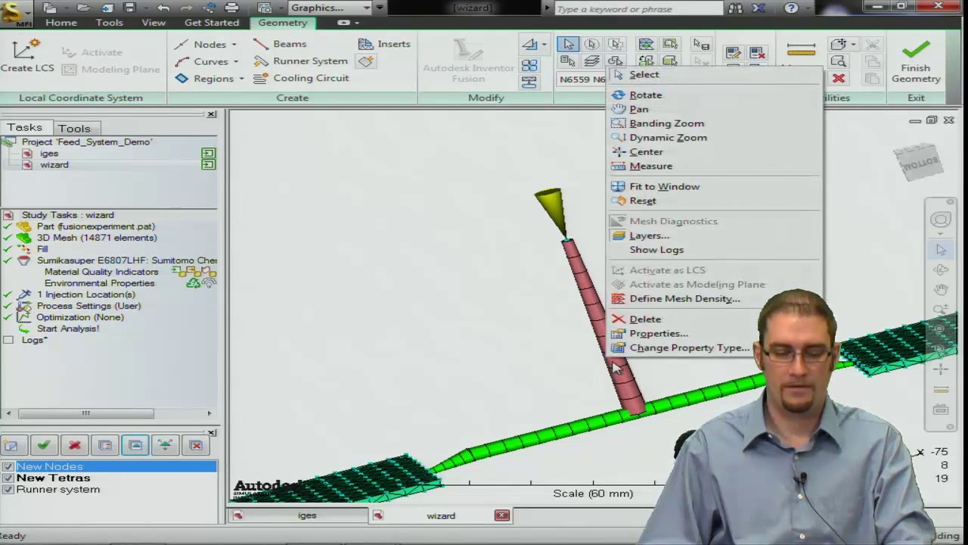
{"action": "left_click", "coordinate": [635, 330]}
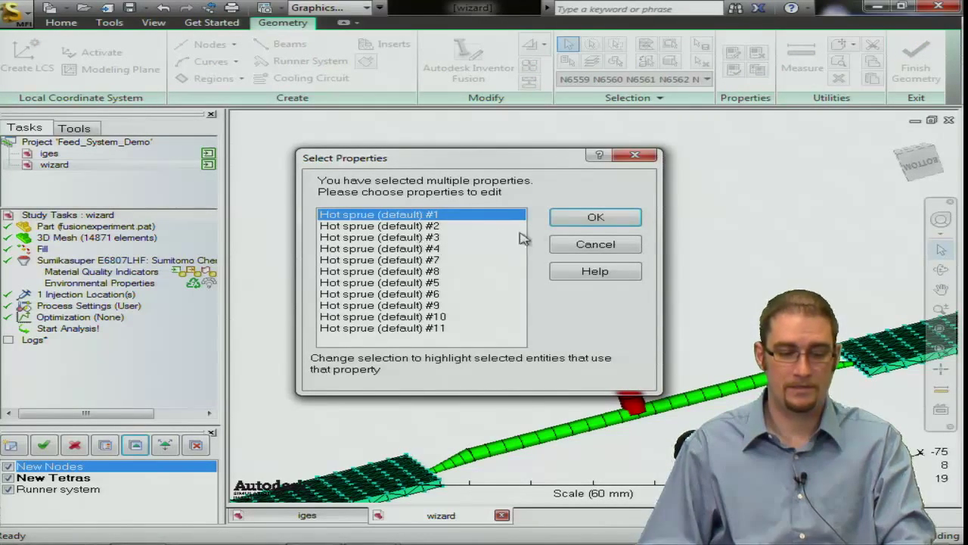
{"action": "left_click", "coordinate": [591, 218]}
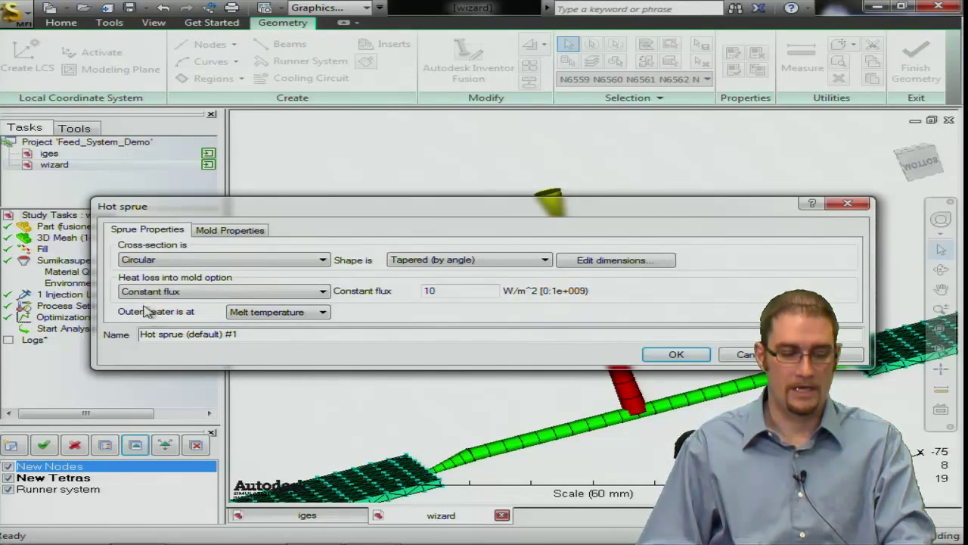
{"action": "left_click", "coordinate": [435, 261]}
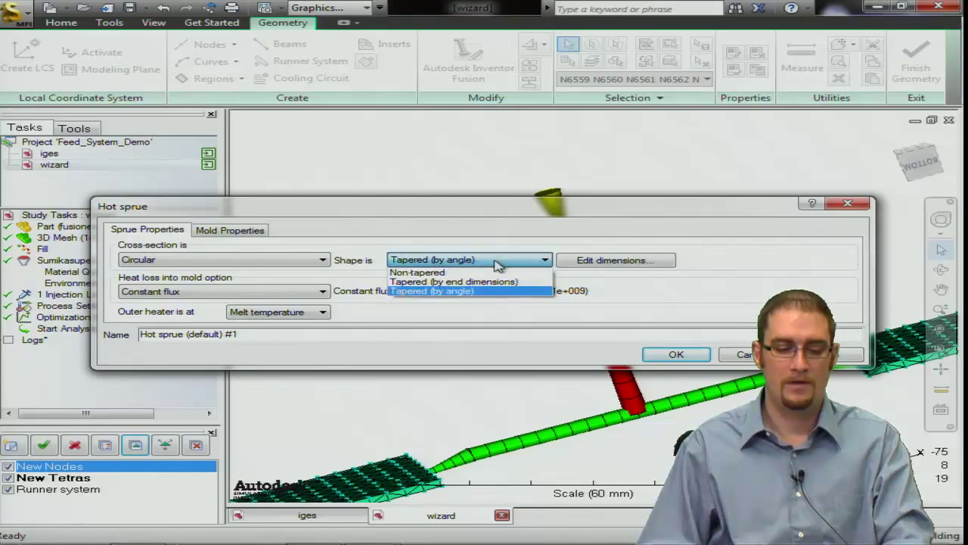
{"action": "left_click", "coordinate": [582, 260]}
{"action": "left_click", "coordinate": [586, 260]}
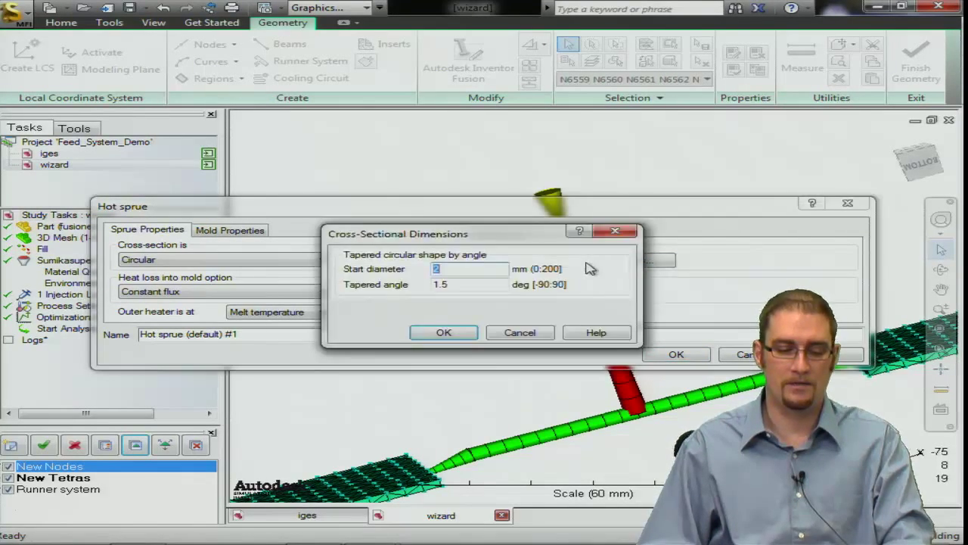
{"action": "left_click", "coordinate": [530, 332]}
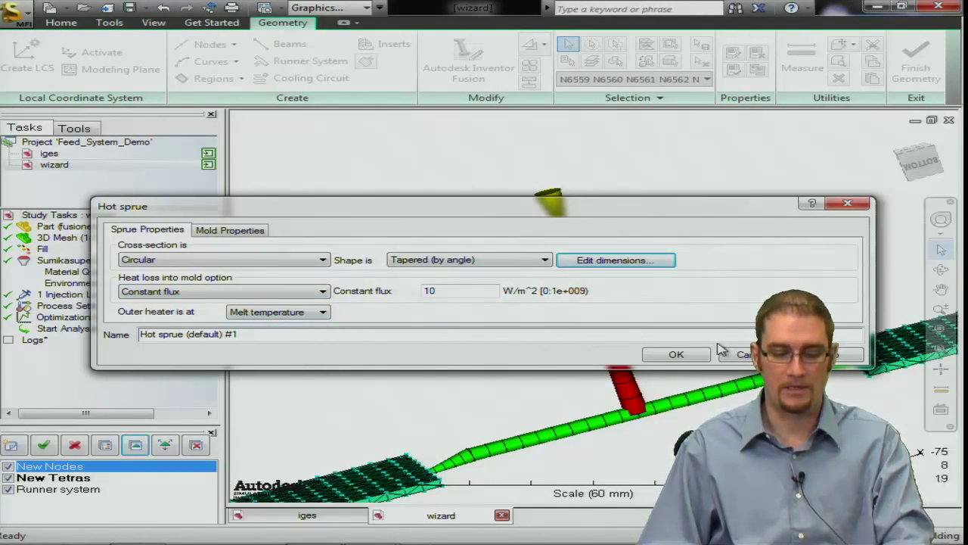
{"action": "left_click", "coordinate": [741, 355]}
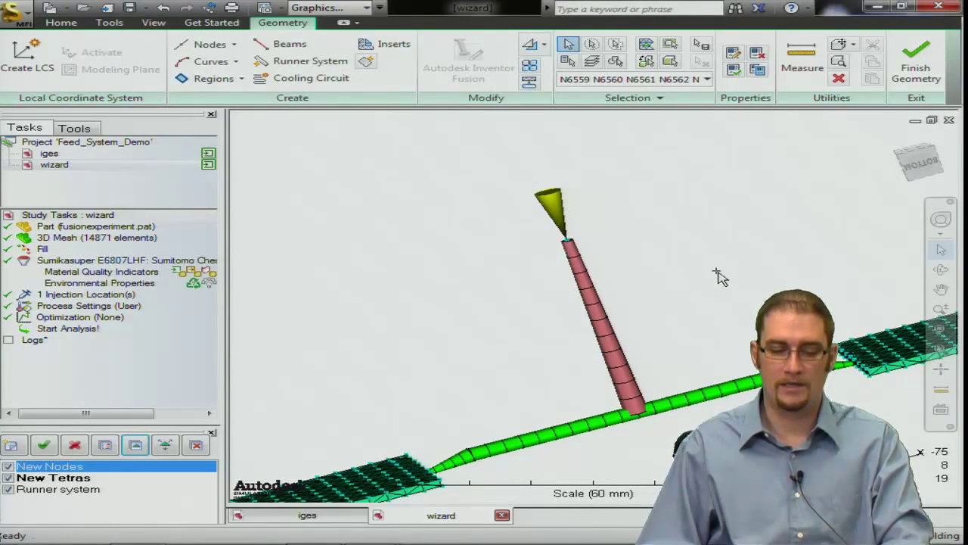
{"action": "mouse_move", "coordinate": [717, 305]}
{"action": "middle_mouse_down"}
{"action": "mouse_move", "coordinate": [320, 171]}
{"action": "mouse_move", "coordinate": [371, 181]}
{"action": "mouse_move", "coordinate": [400, 204]}
{"action": "mouse_move", "coordinate": [586, 244]}
{"action": "mouse_move", "coordinate": [601, 283]}
{"action": "mouse_move", "coordinate": [447, 295]}
{"action": "mouse_move", "coordinate": [407, 220]}
{"action": "mouse_move", "coordinate": [603, 231]}
{"action": "middle_mouse_up"}
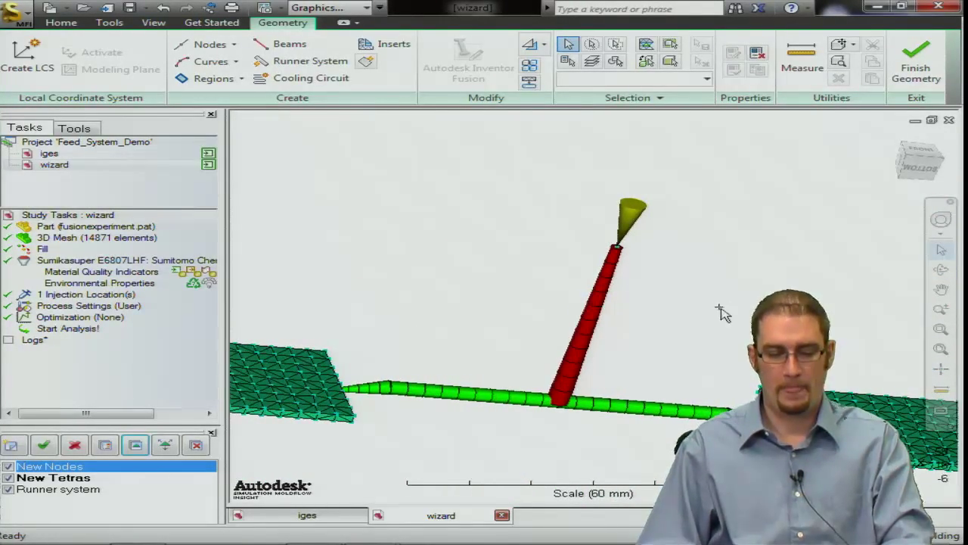